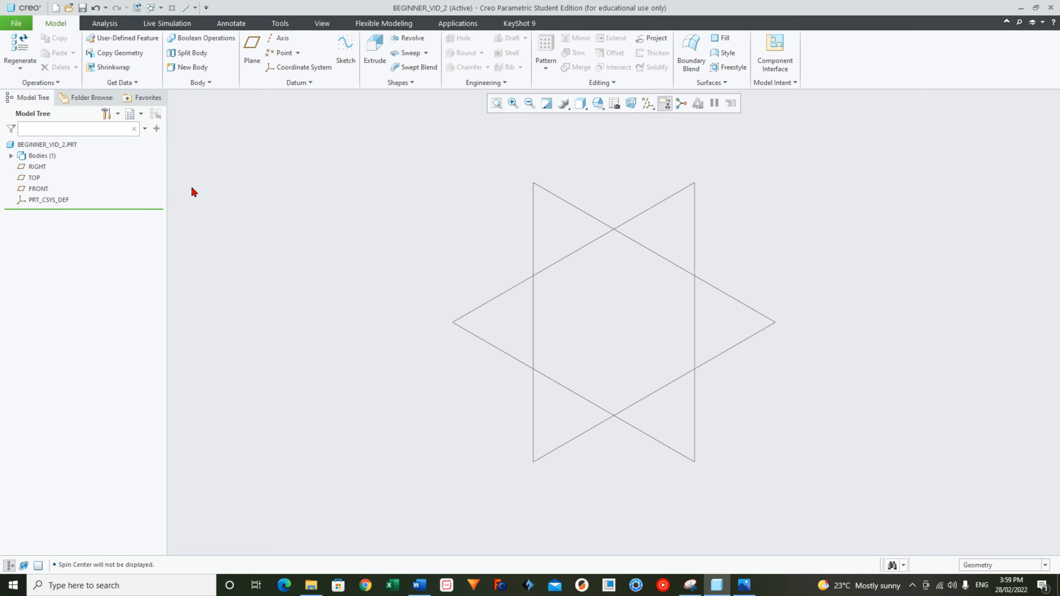
Start a sketch on the FRONT plane with the datum plane display turned off and the view squared to the sketch.
{"action": "left_click", "coordinate": [33, 188]}
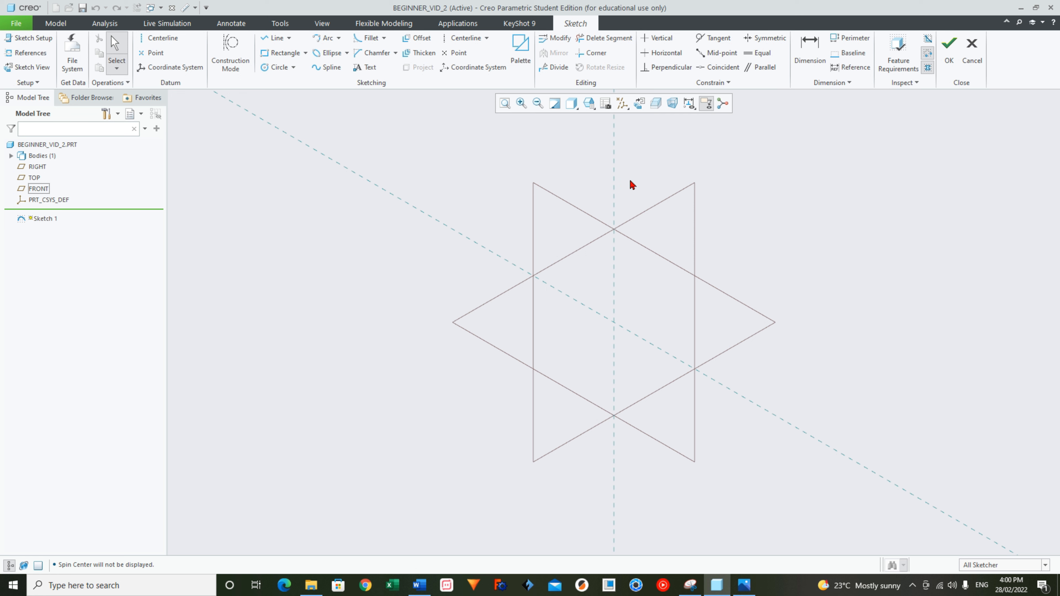
{"action": "left_click", "coordinate": [622, 105]}
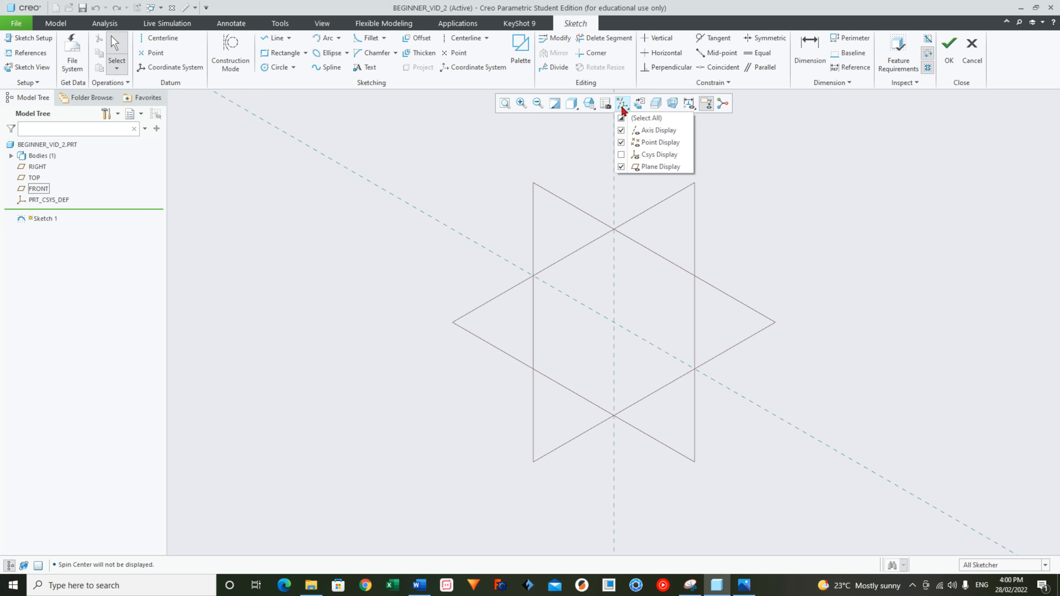
{"action": "left_click", "coordinate": [622, 168]}
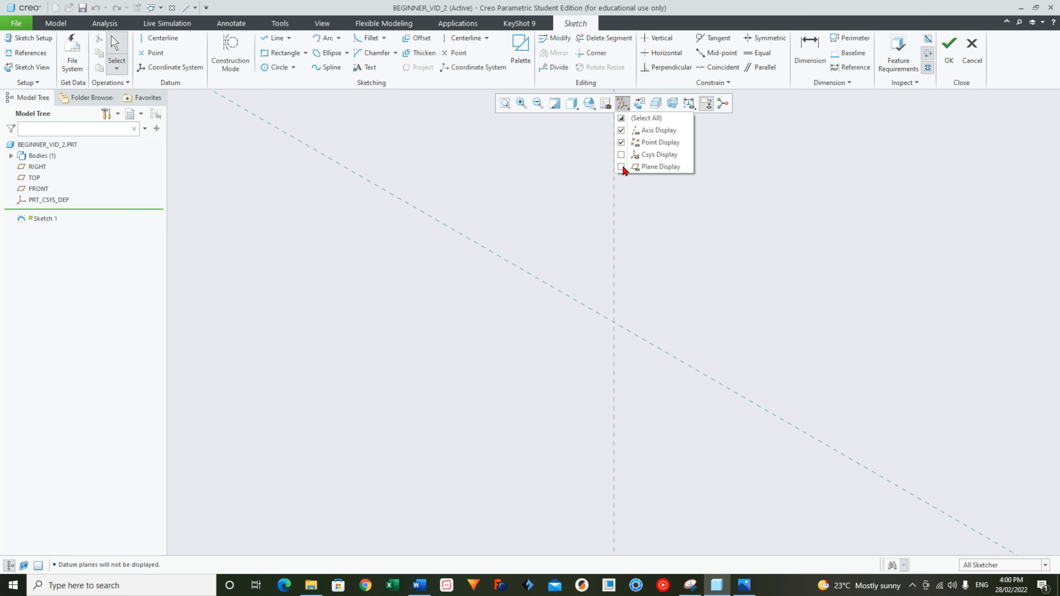
{"action": "left_click", "coordinate": [656, 197]}
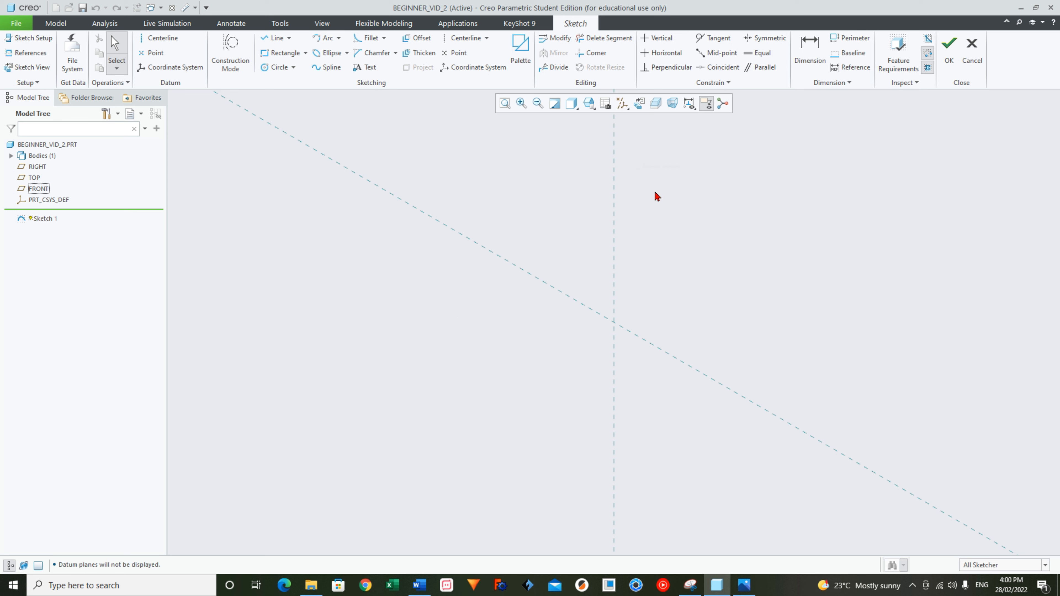
{"action": "left_click", "coordinate": [640, 104]}
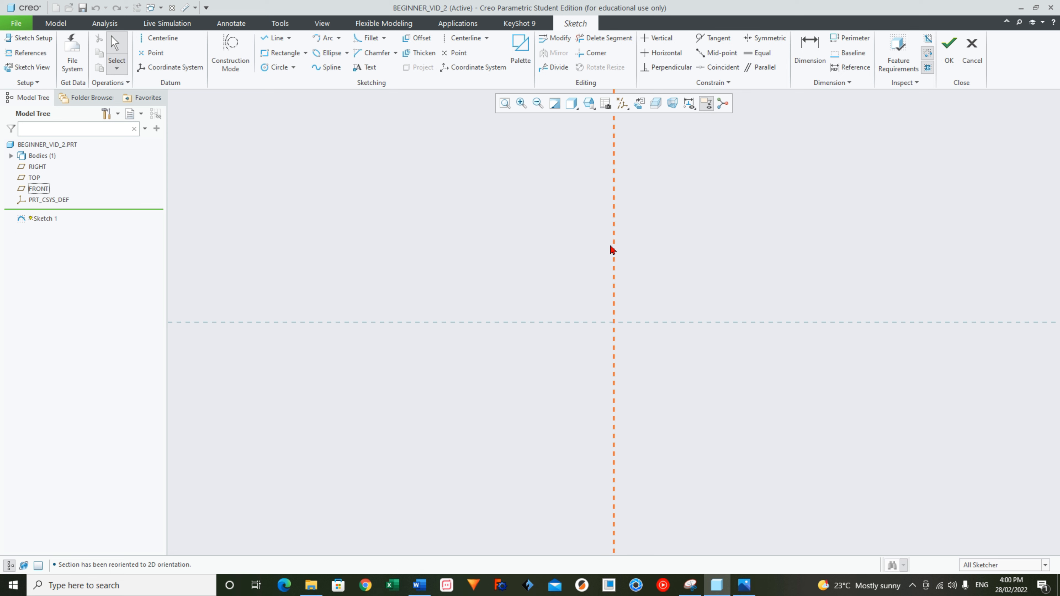
Sketch a center-and-point circle about 241 in diameter, centred on the intersection of the two reference lines.
{"action": "left_click", "coordinate": [277, 68]}
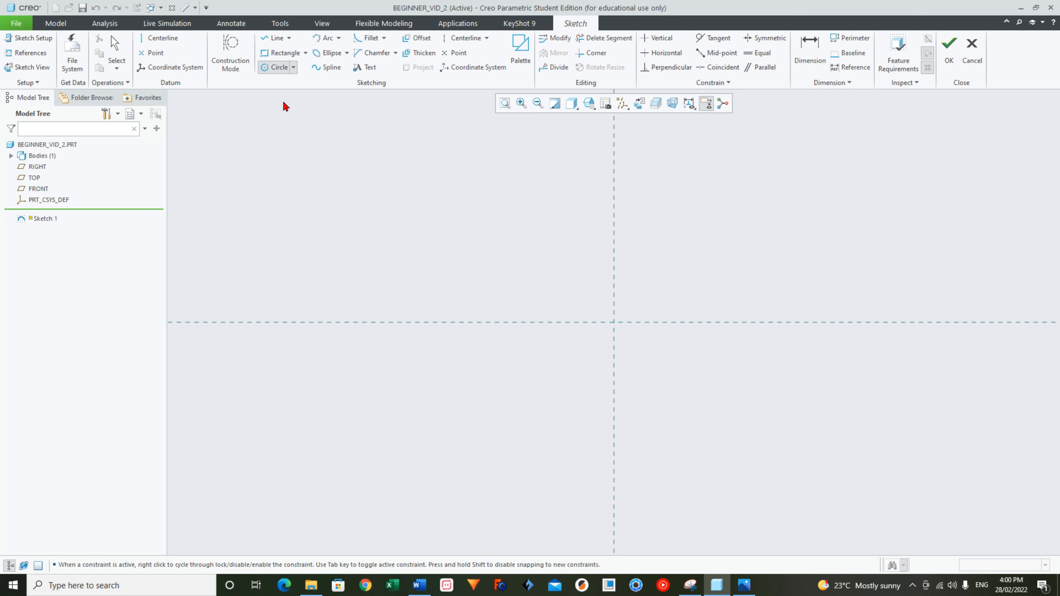
{"action": "left_click", "coordinate": [293, 68]}
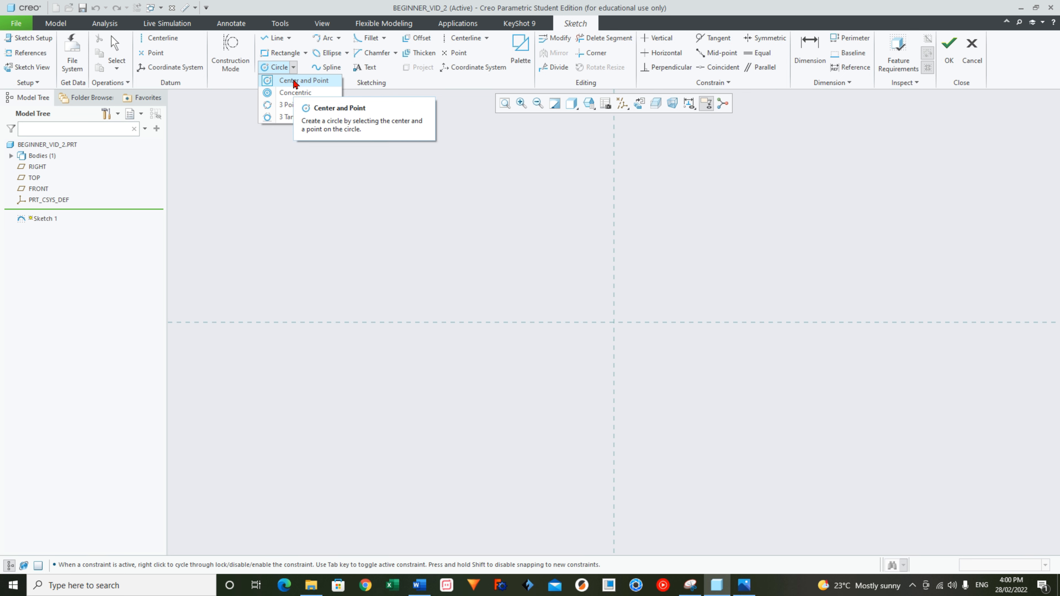
{"action": "left_click", "coordinate": [294, 81]}
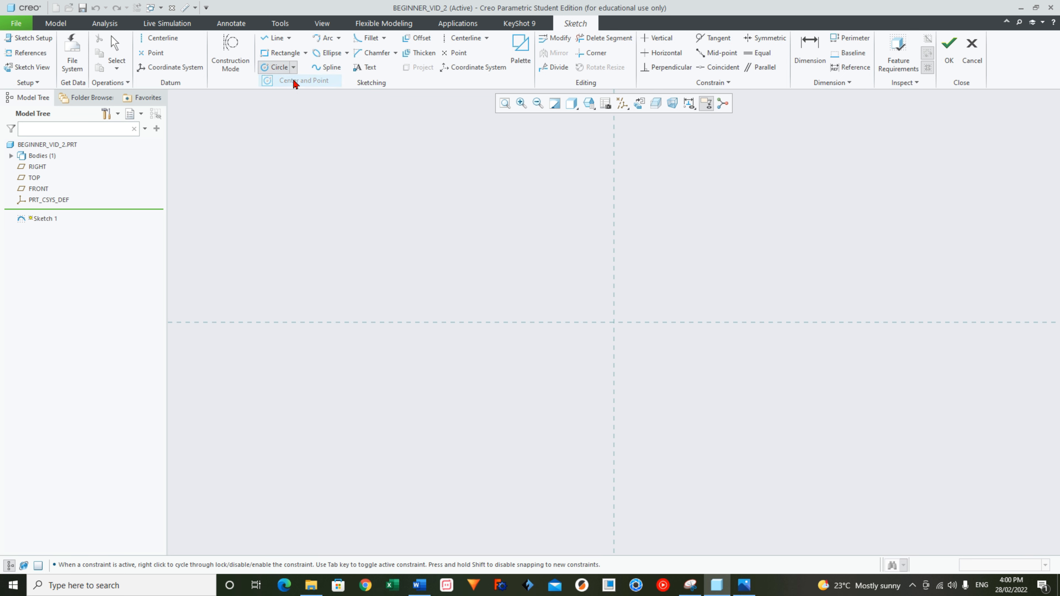
{"action": "left_click", "coordinate": [613, 323]}
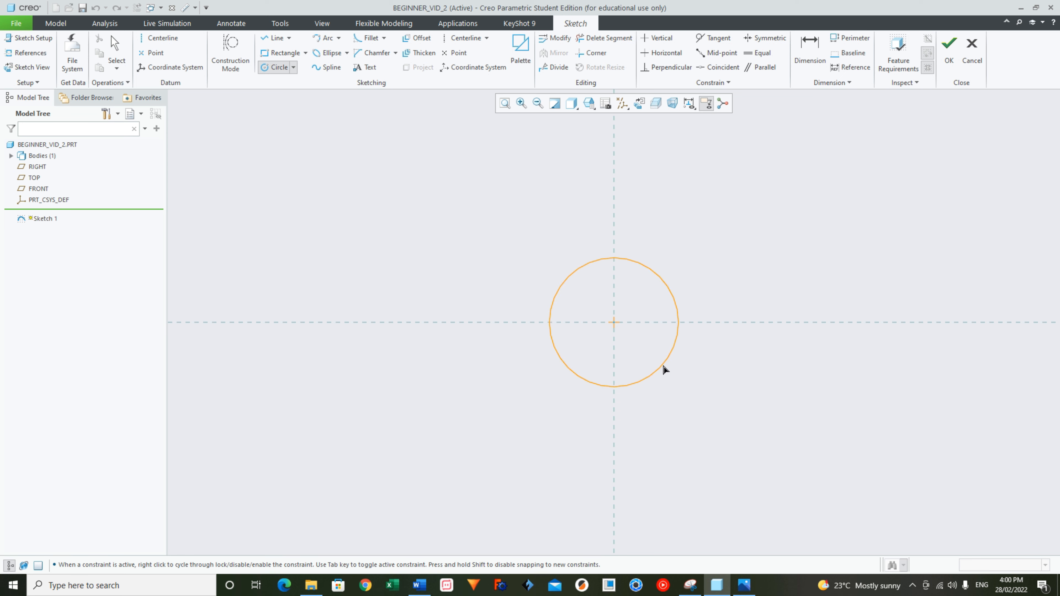
{"action": "left_click", "coordinate": [680, 378]}
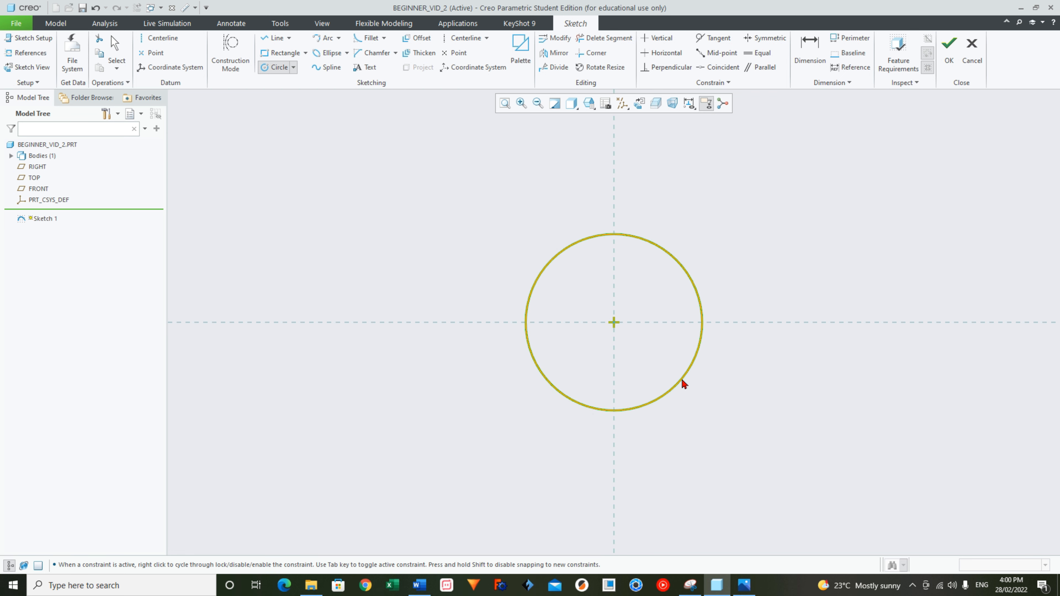
{"action": "middle_click", "coordinate": [733, 361]}
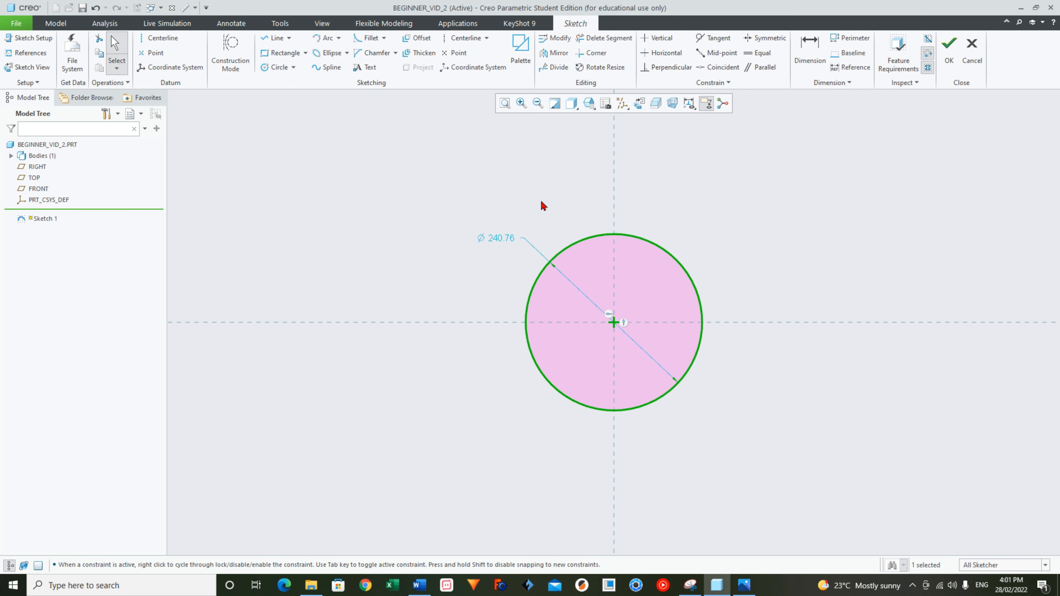
Set the circle's diameter to 200 and finish the sketch.
{"action": "double_click", "coordinate": [503, 238]}
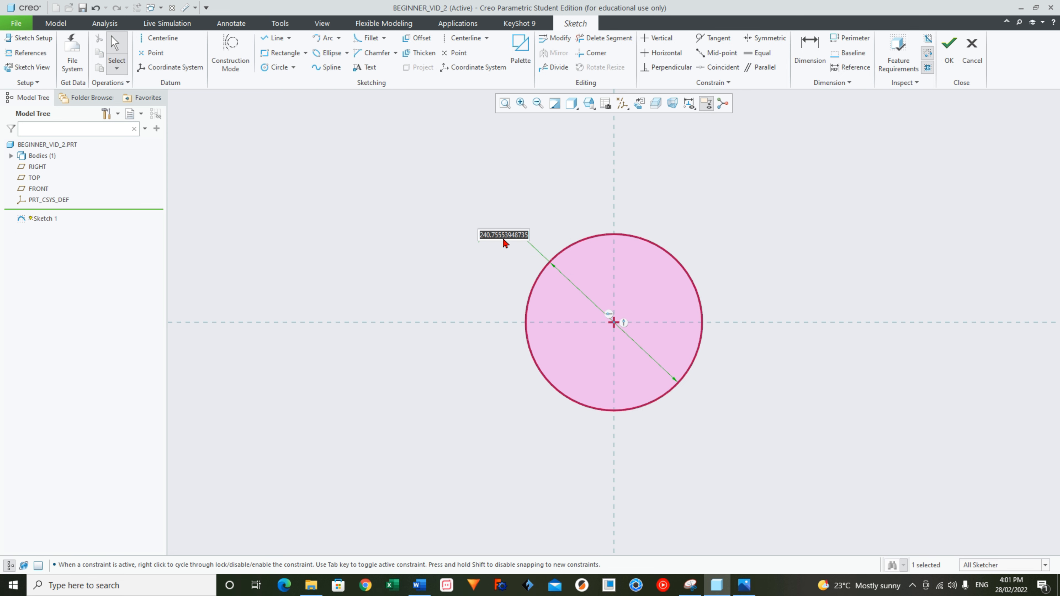
{"action": "type", "text": "200"}
{"action": "key", "text": "Return"}
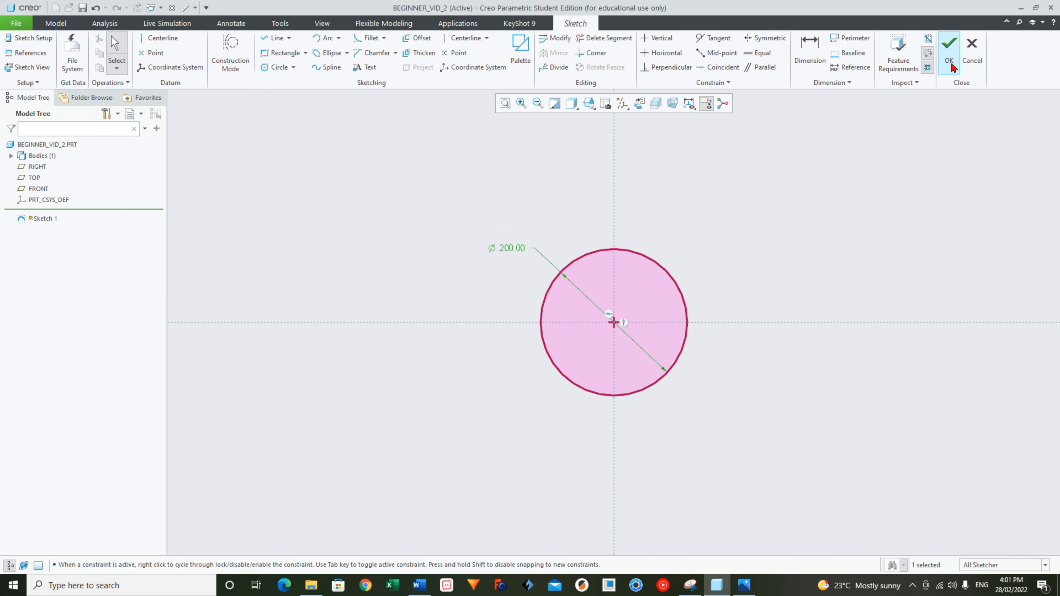
{"action": "left_click", "coordinate": [949, 50]}
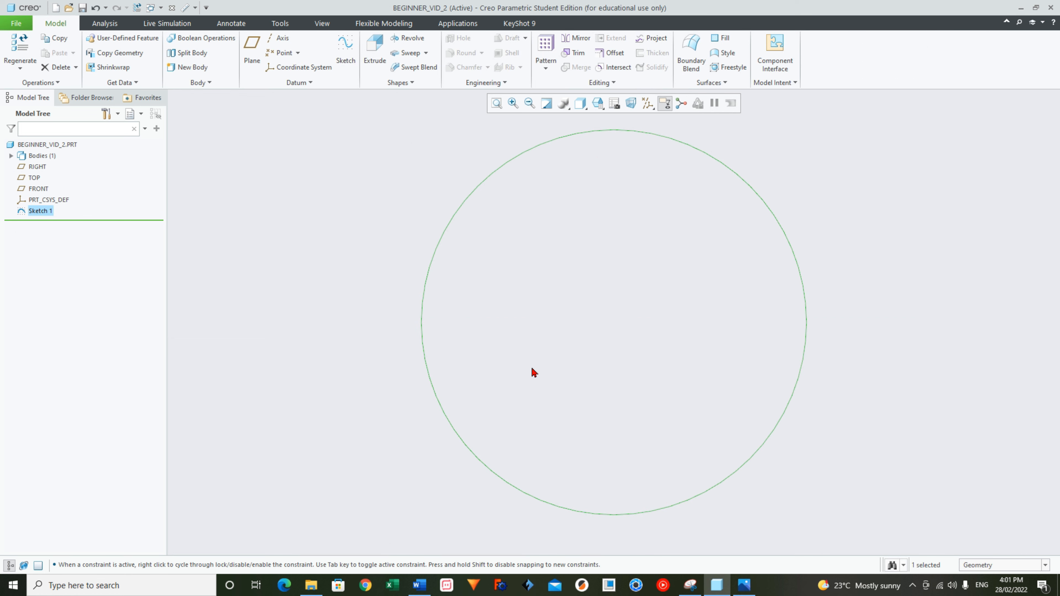
Turn the datum plane display back on and hide the RIGHT and TOP planes, leaving only FRONT shown.
{"action": "left_click", "coordinate": [598, 104]}
{"action": "left_click", "coordinate": [603, 118]}
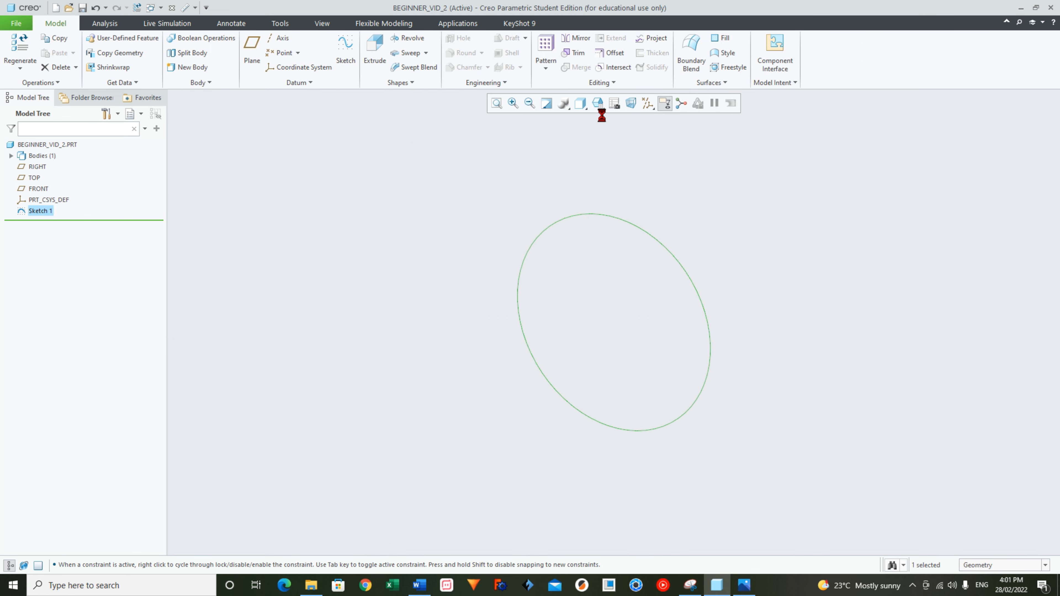
{"action": "left_click", "coordinate": [664, 103]}
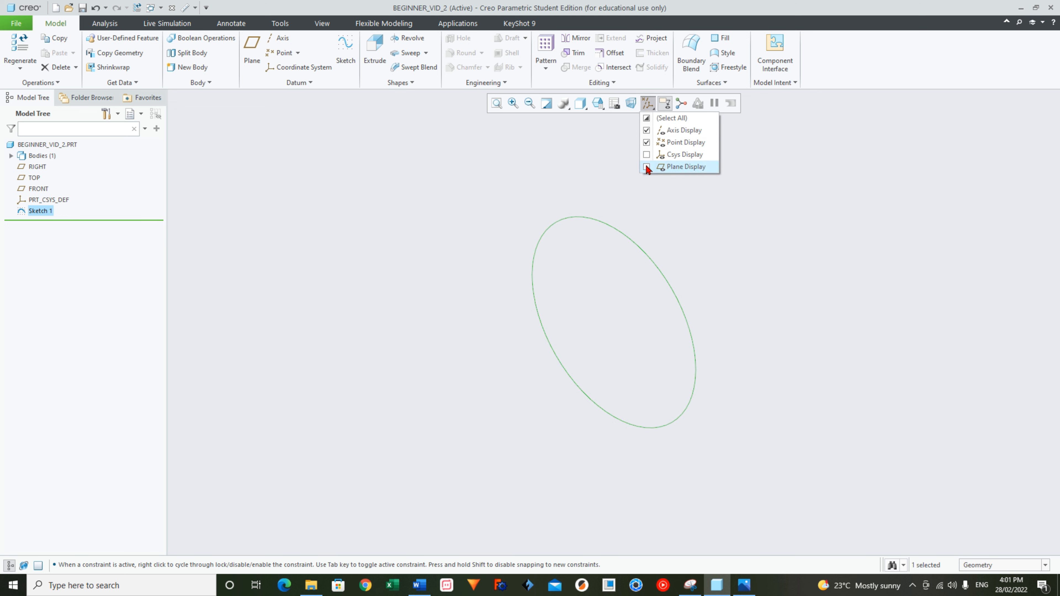
{"action": "left_click", "coordinate": [664, 169]}
{"action": "left_click", "coordinate": [37, 166]}
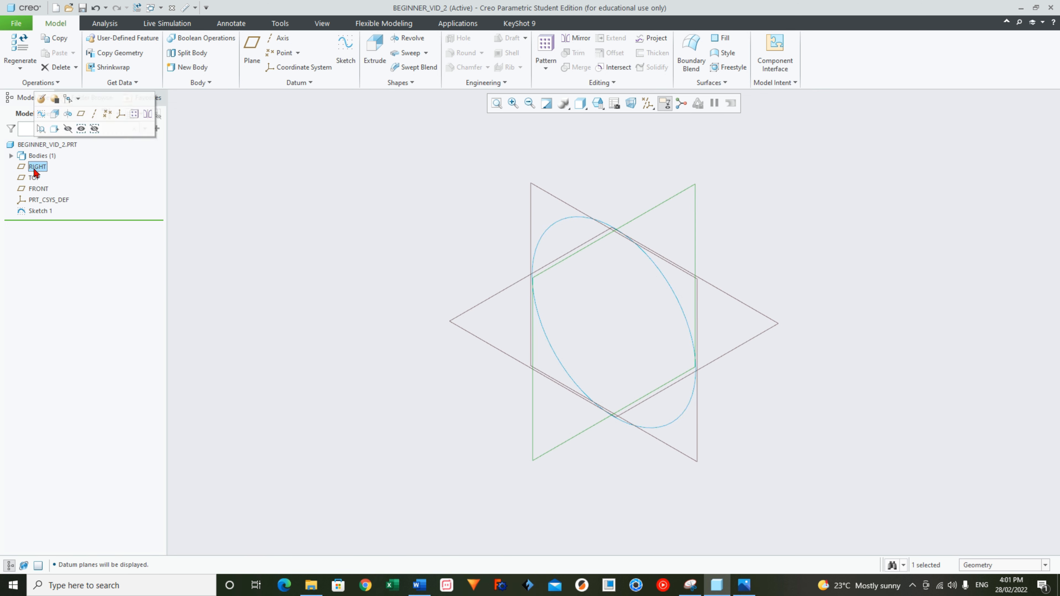
{"action": "left_click", "coordinate": [35, 178], "text": "ctrl"}
{"action": "left_click", "coordinate": [67, 140]}
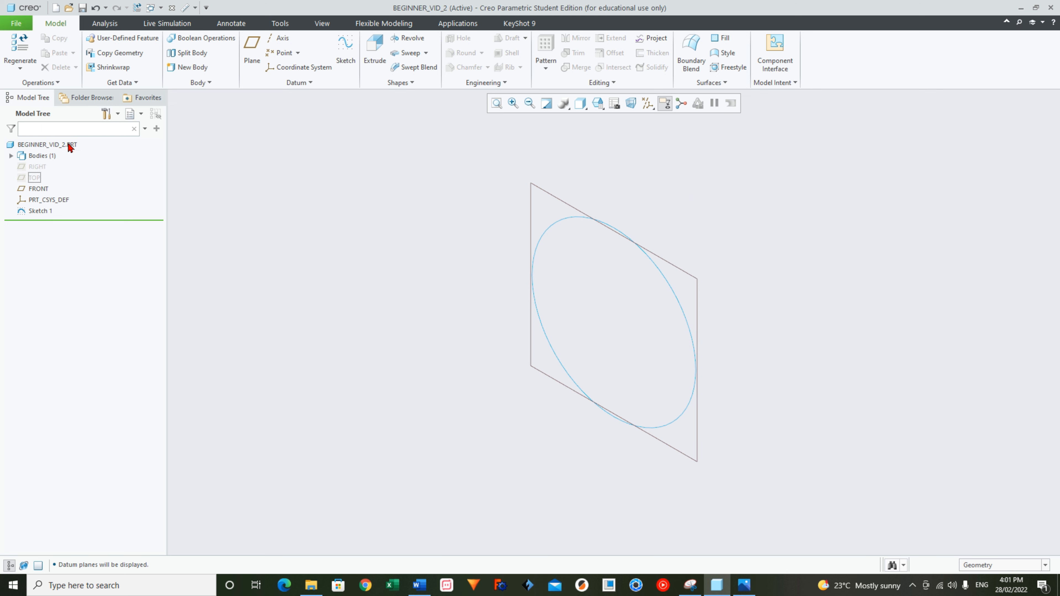
{"action": "left_click", "coordinate": [549, 194]}
{"action": "left_click", "coordinate": [747, 242]}
Extrude the circle sketch as a solid with a depth of 100.
{"action": "left_click", "coordinate": [39, 212]}
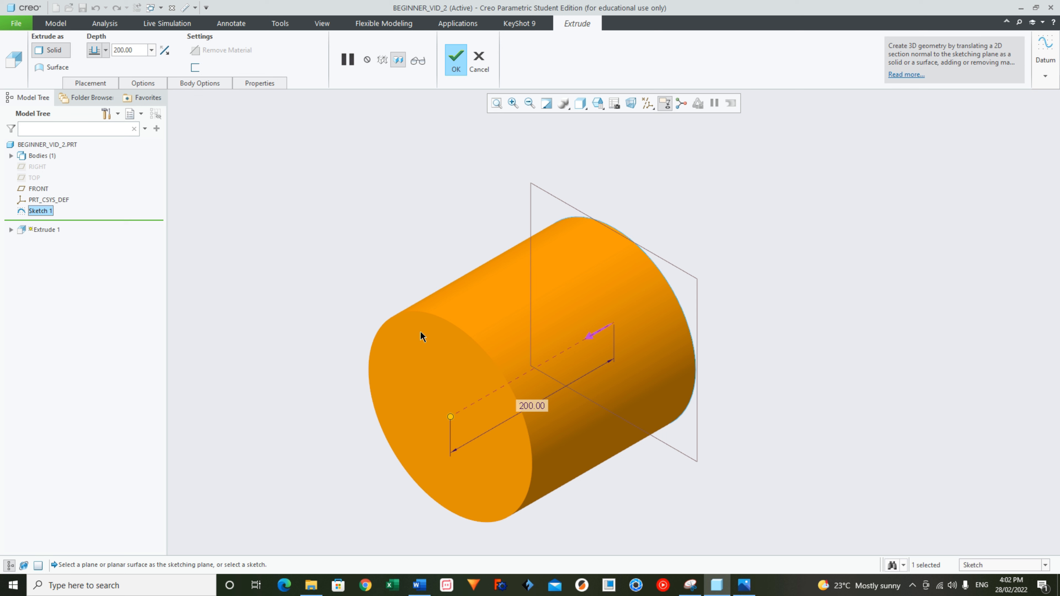
{"action": "left_click_drag", "start_coordinate": [449, 418], "coordinate": [472, 419]}
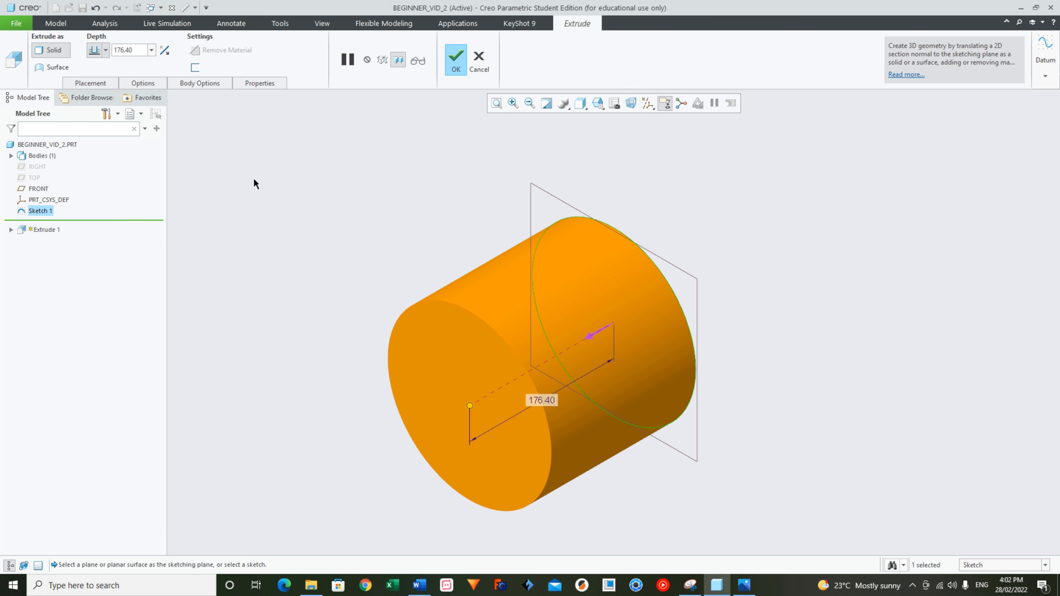
{"action": "double_click", "coordinate": [137, 49]}
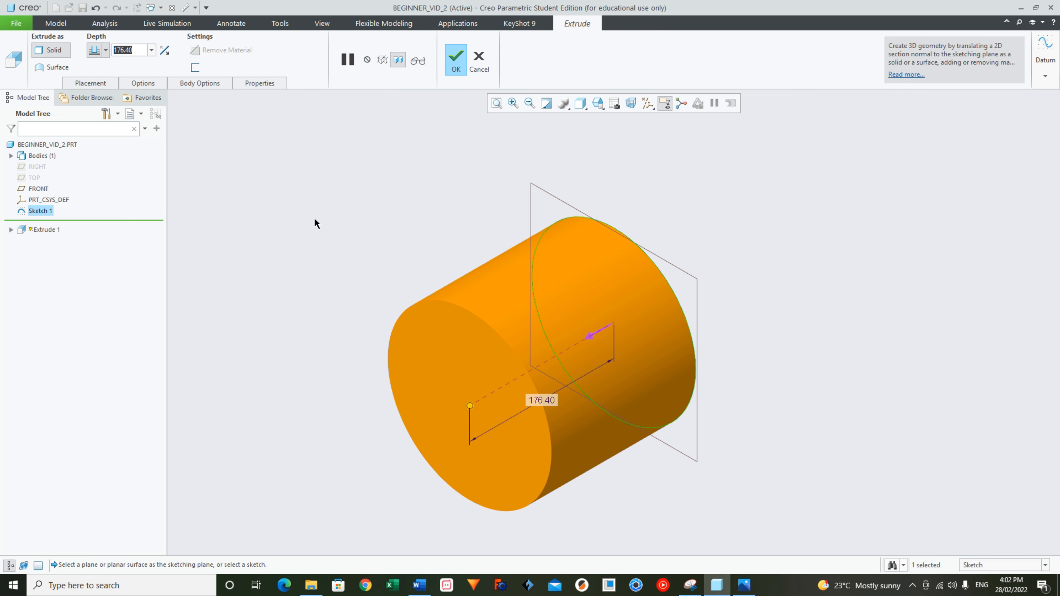
{"action": "type", "text": "100"}
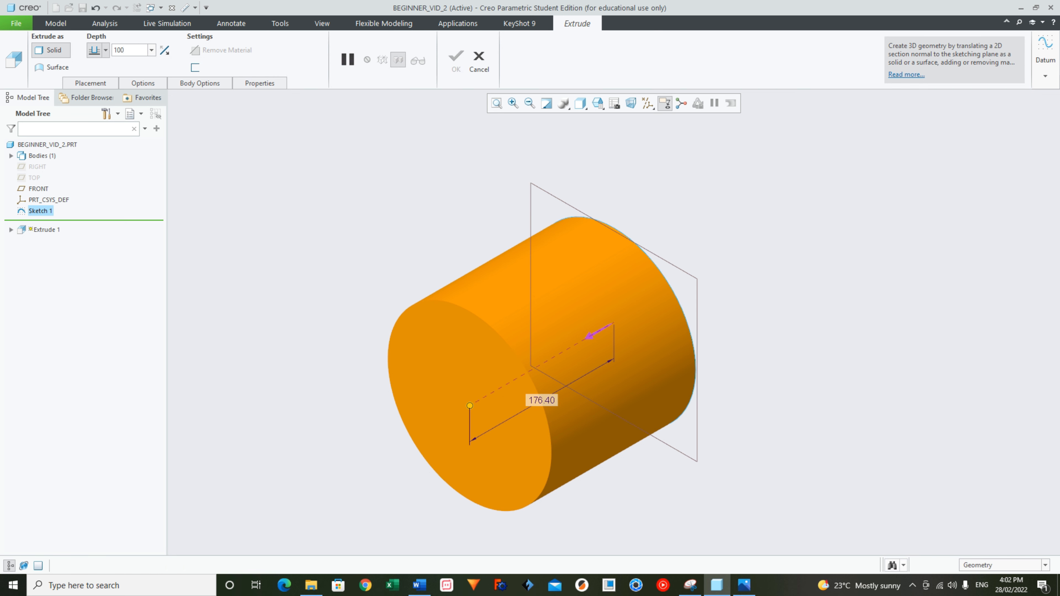
{"action": "key", "text": "Return"}
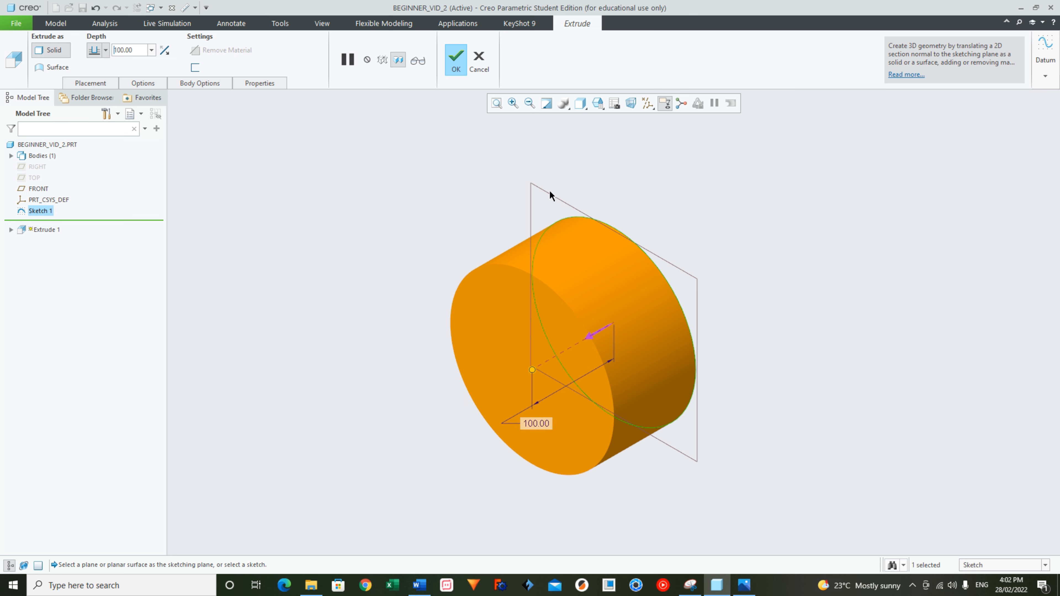
Make the extrusion symmetric about the sketch plane and complete the feature.
{"action": "left_click", "coordinate": [106, 50]}
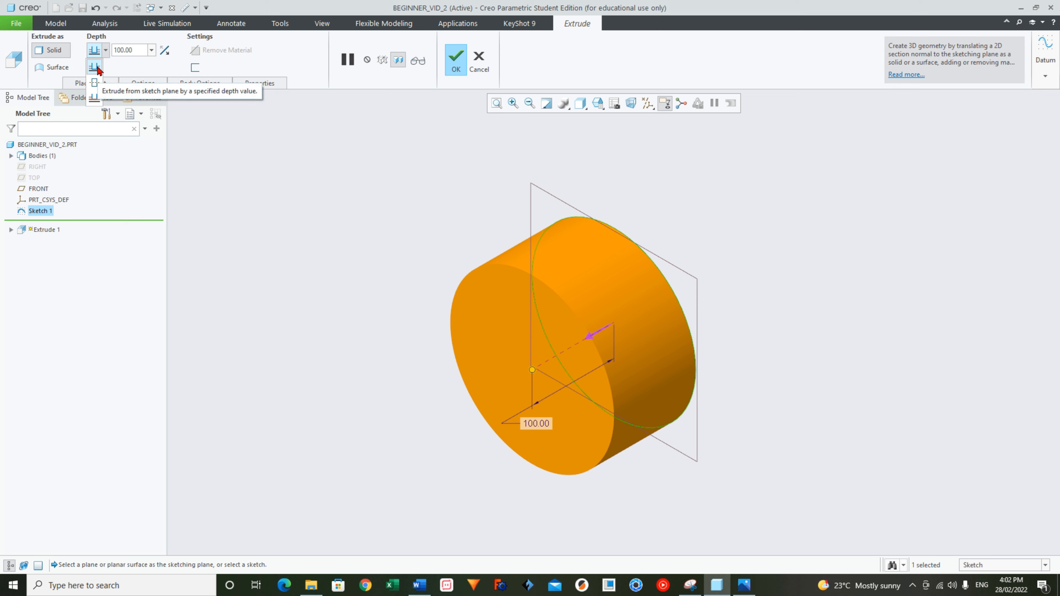
{"action": "left_click", "coordinate": [95, 83]}
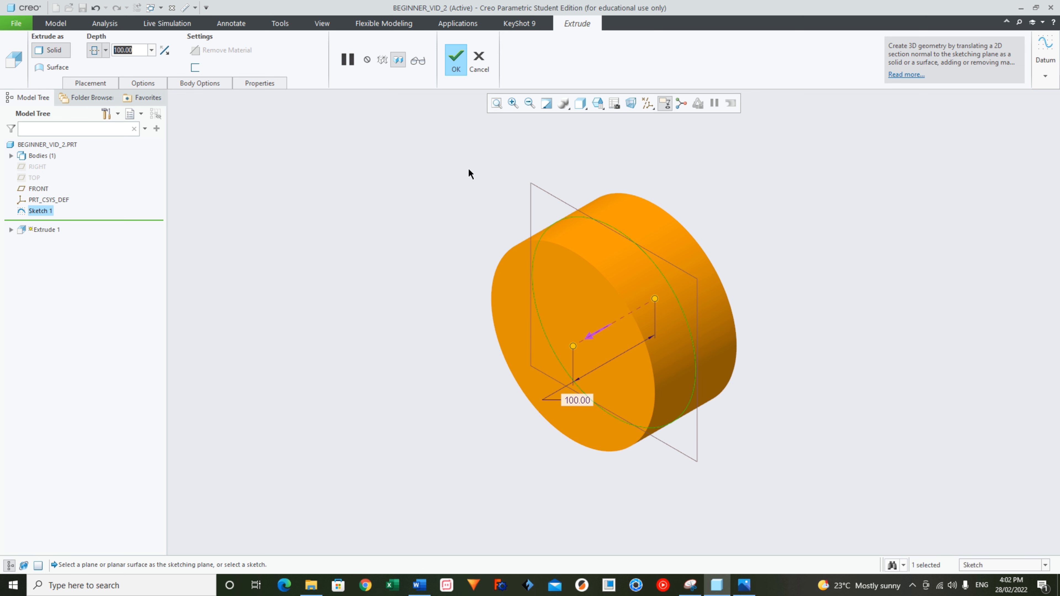
{"action": "left_click", "coordinate": [457, 65]}
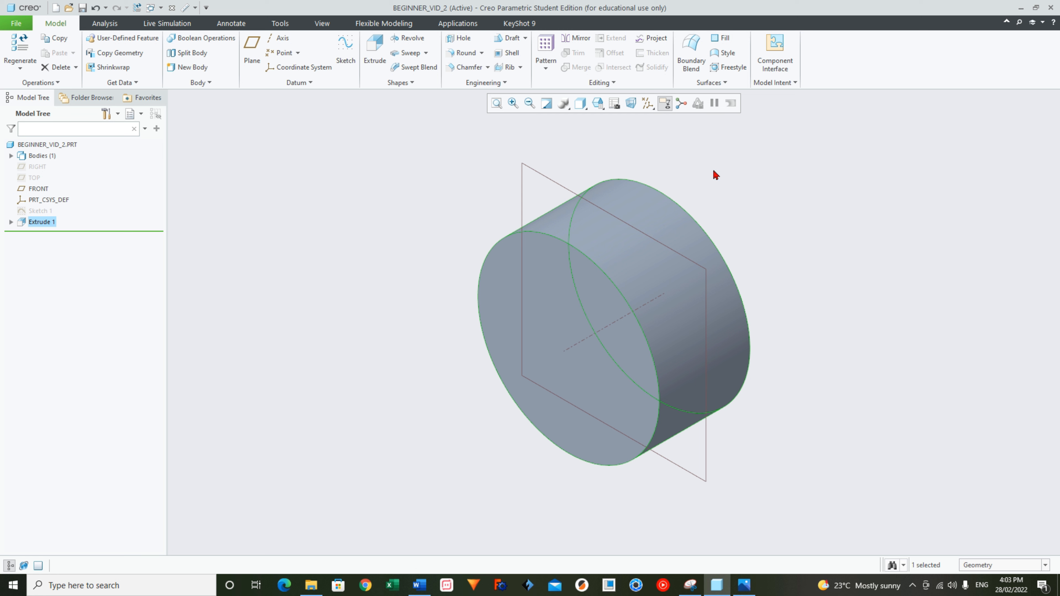
Turn off the axis display and clear the selection of the extruded cylinder.
{"action": "left_click", "coordinate": [647, 103]}
{"action": "left_click", "coordinate": [647, 130]}
{"action": "left_click", "coordinate": [668, 163]}
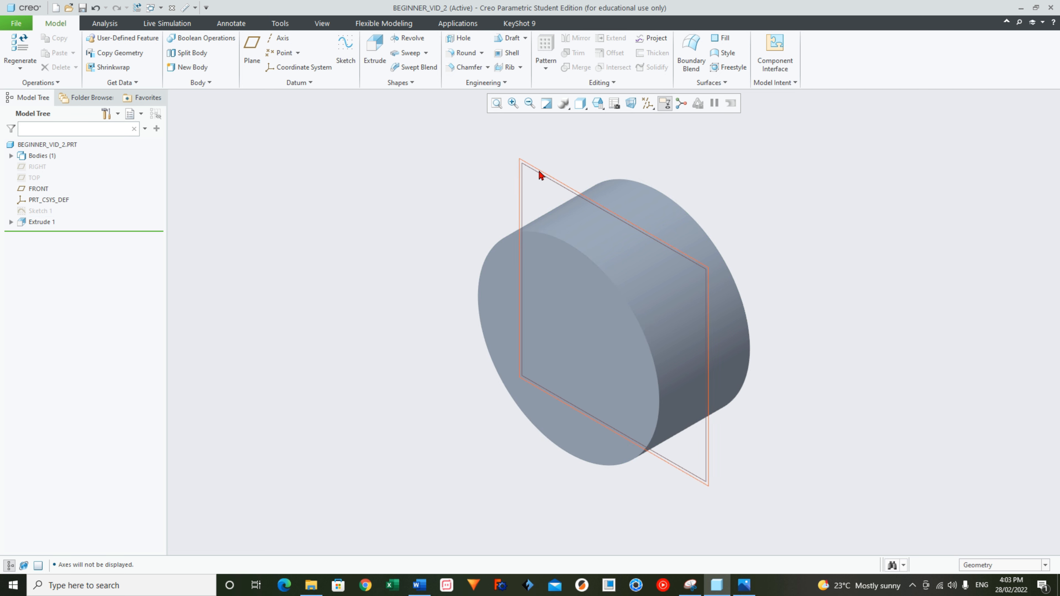
{"action": "left_click", "coordinate": [651, 199]}
{"action": "left_click", "coordinate": [610, 153]}
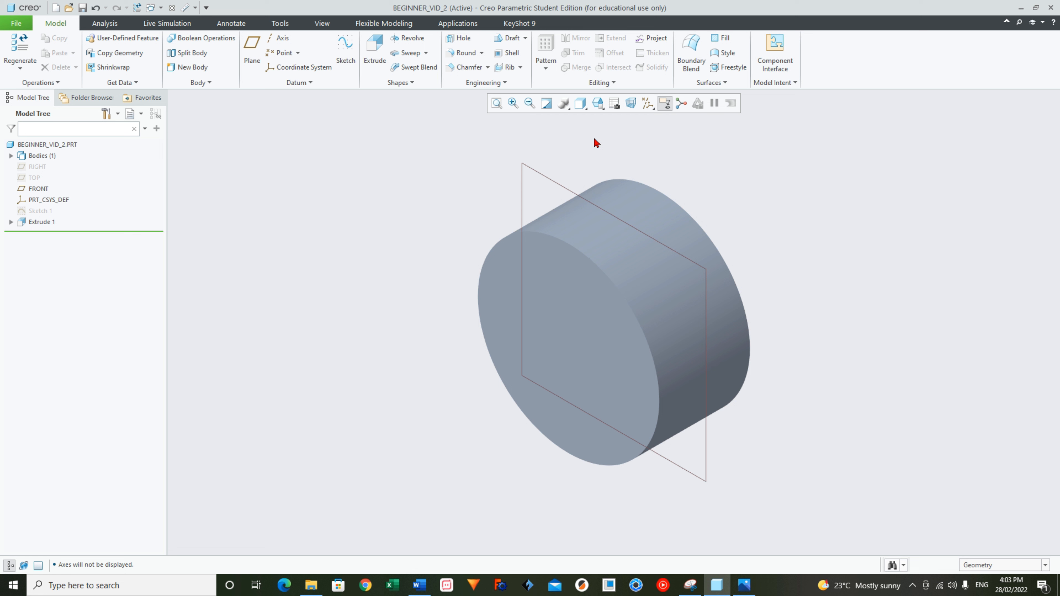
Compare the Shading With Edges and Shading display styles, finishing with Shading With Edges.
{"action": "left_click", "coordinate": [581, 110]}
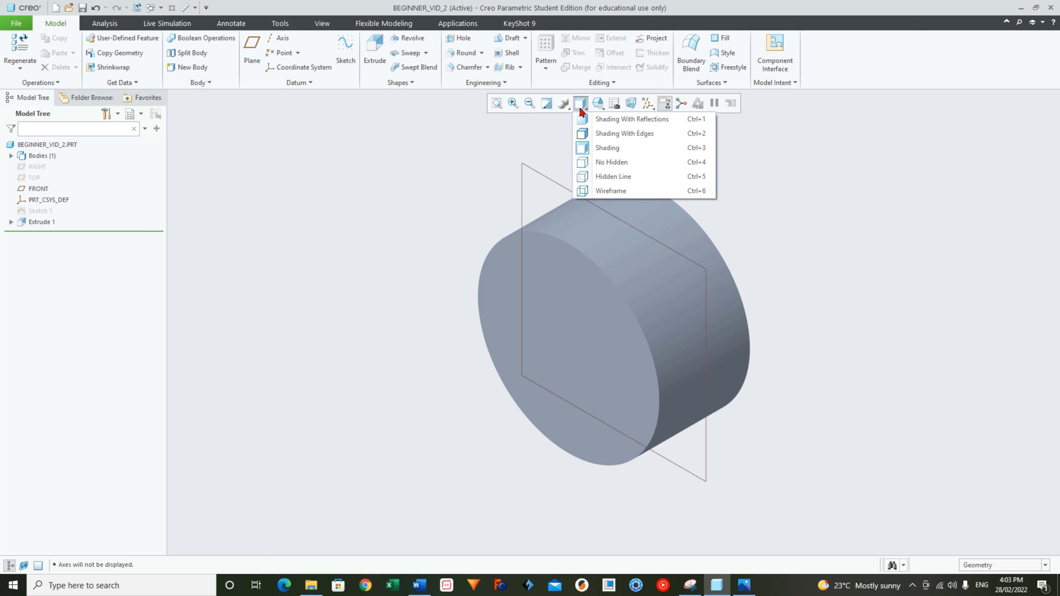
{"action": "left_click", "coordinate": [601, 134]}
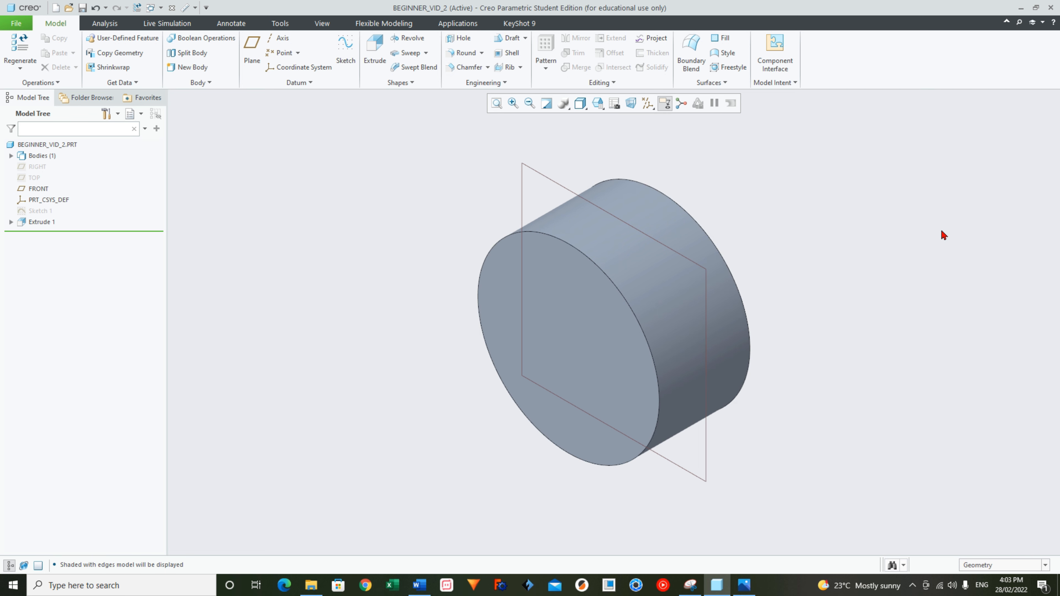
{"action": "left_click", "coordinate": [581, 103]}
{"action": "left_click", "coordinate": [601, 149]}
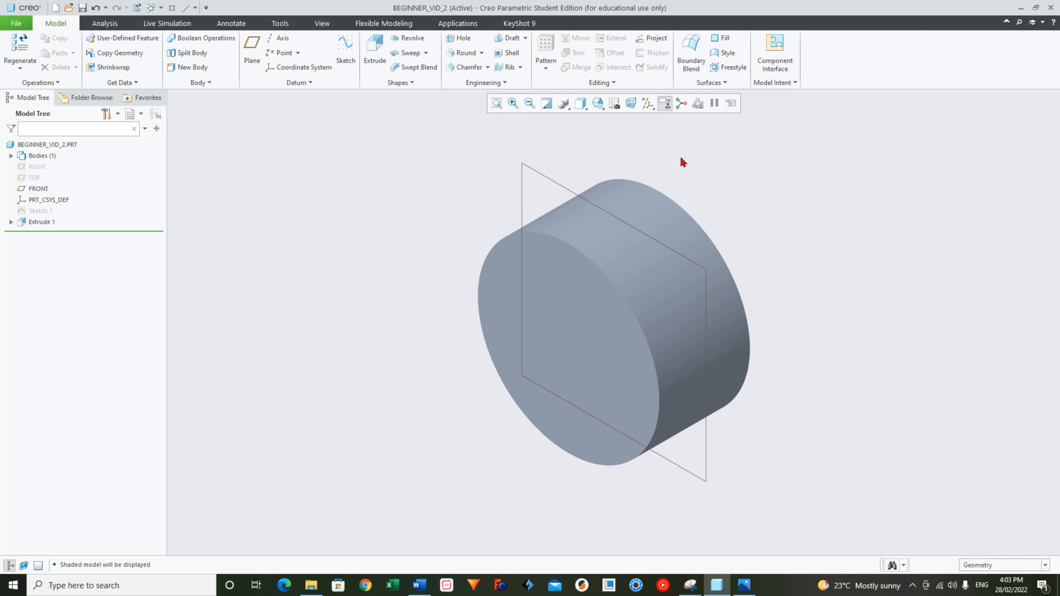
{"action": "left_click", "coordinate": [581, 103]}
{"action": "left_click", "coordinate": [593, 135]}
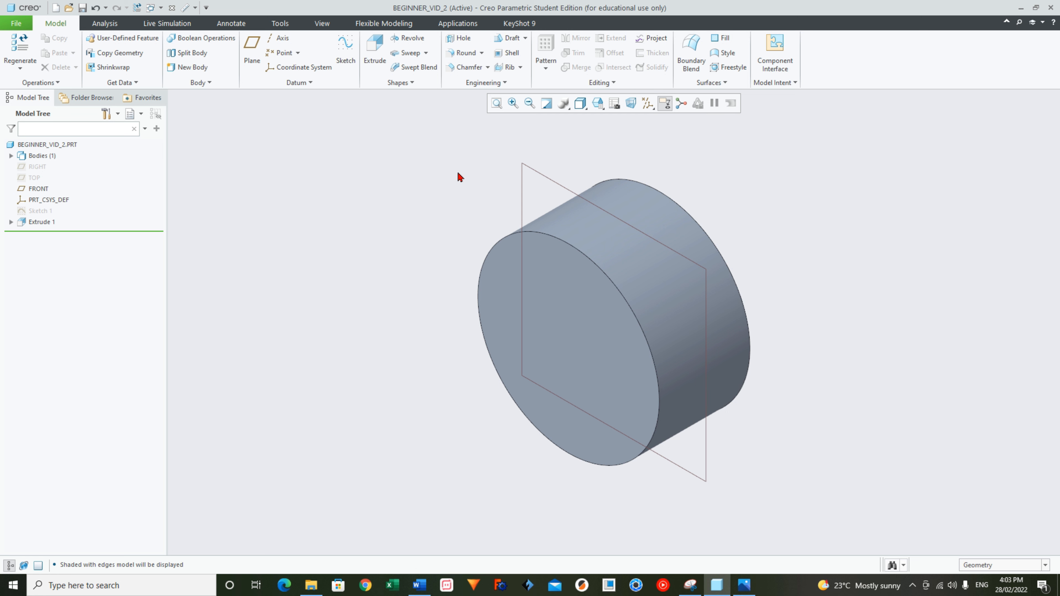
Turn off the datum plane display and briefly select the FRONT plane to check its location in the cylinder.
{"action": "left_click", "coordinate": [648, 105]}
{"action": "left_click", "coordinate": [647, 167]}
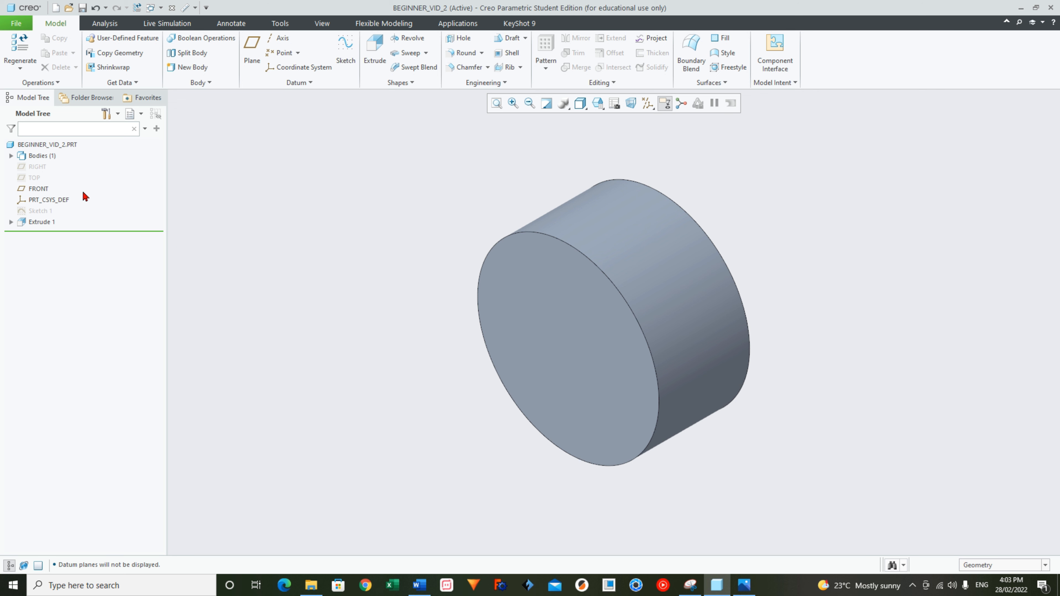
{"action": "left_click", "coordinate": [39, 188]}
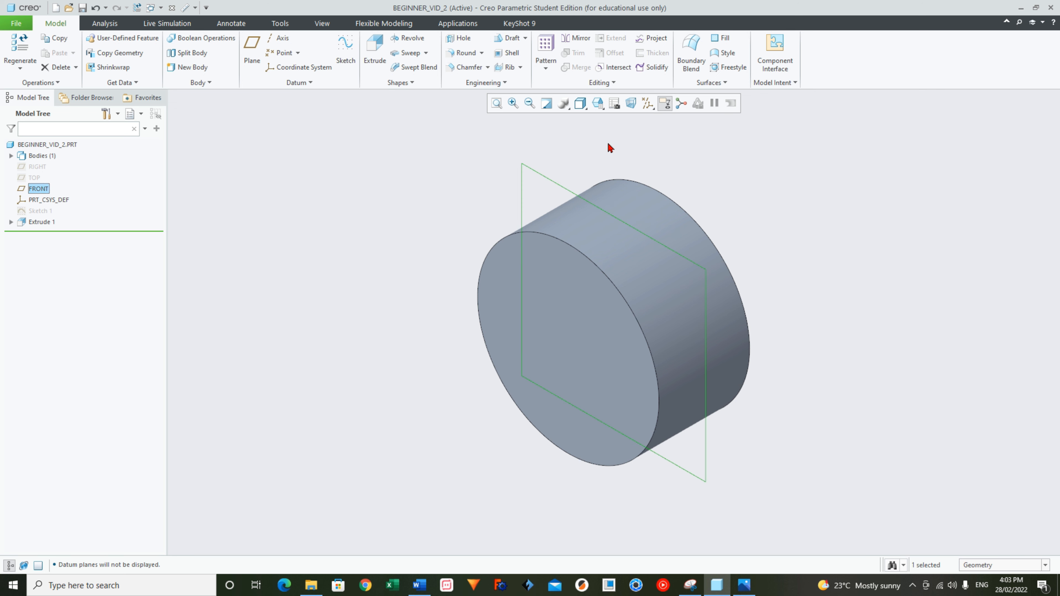
{"action": "left_click", "coordinate": [434, 163]}
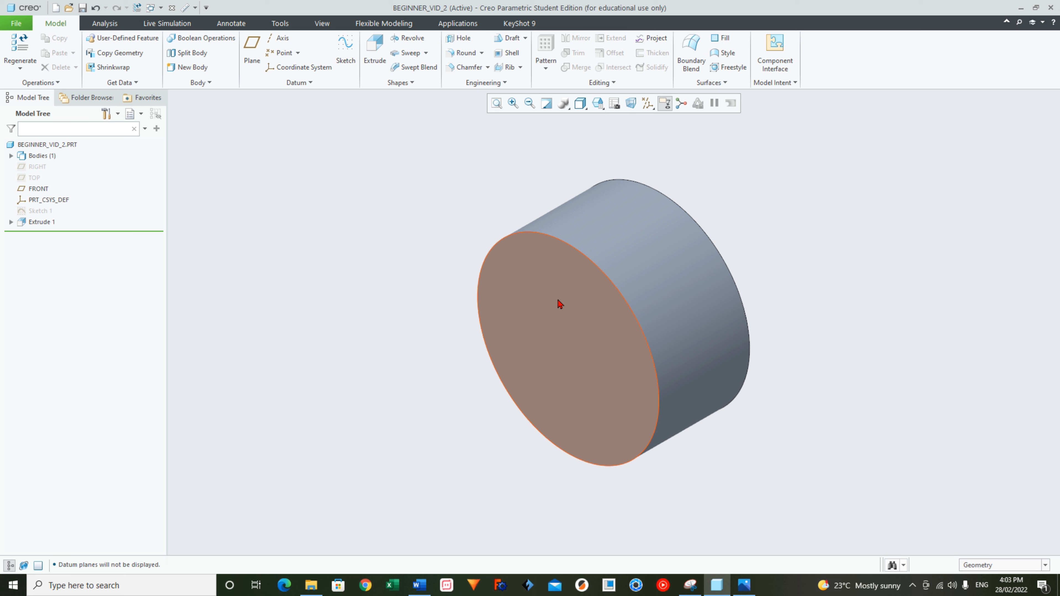
Start a sketch on the cylinder's front end face and draw a circle about 106 in diameter centred on the reference intersection.
{"action": "left_click", "coordinate": [579, 325]}
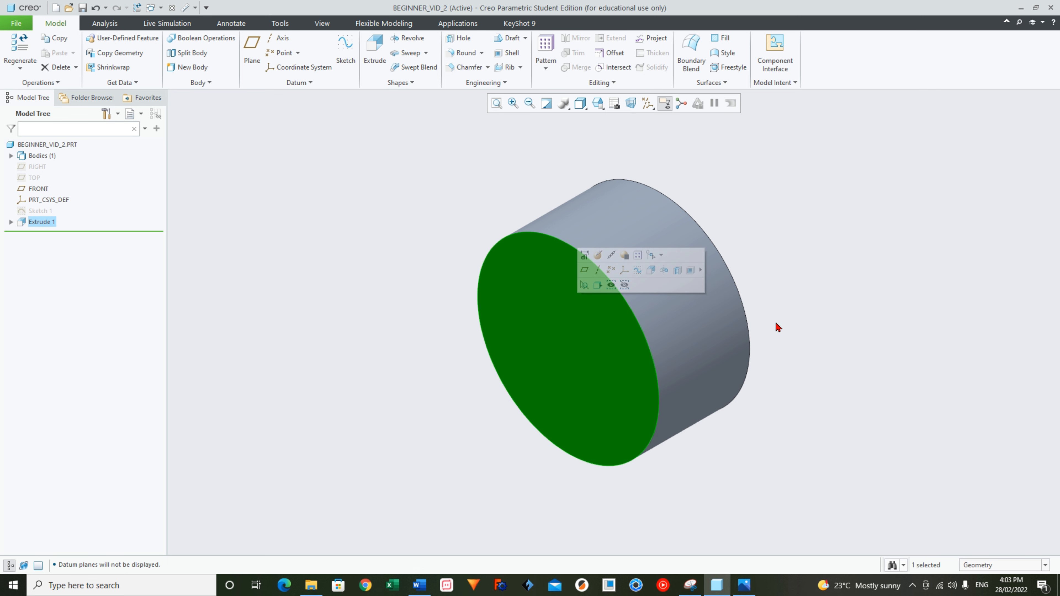
{"action": "key", "text": "s"}
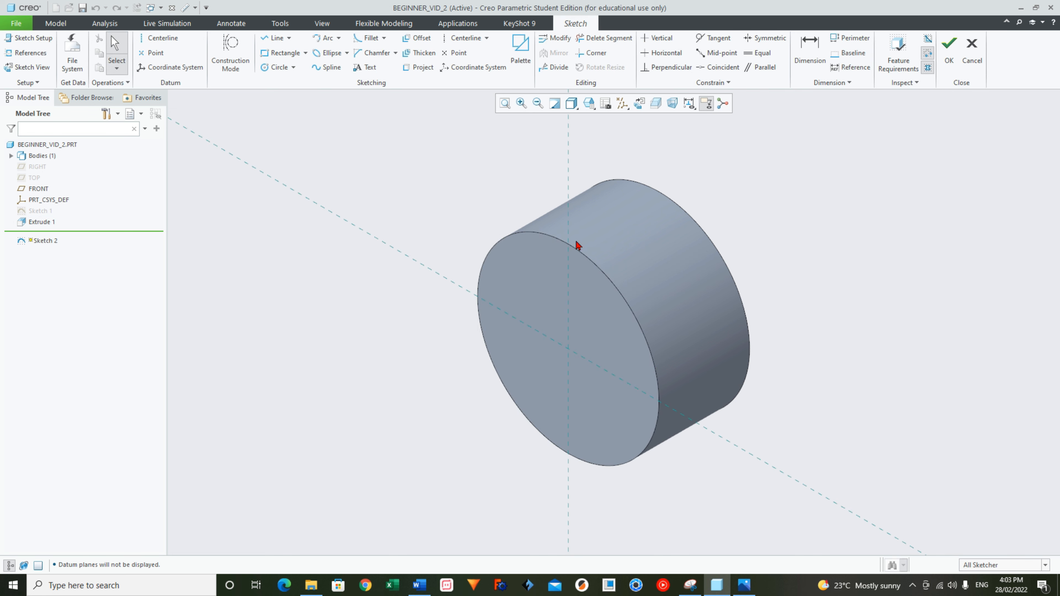
{"action": "left_click", "coordinate": [638, 104]}
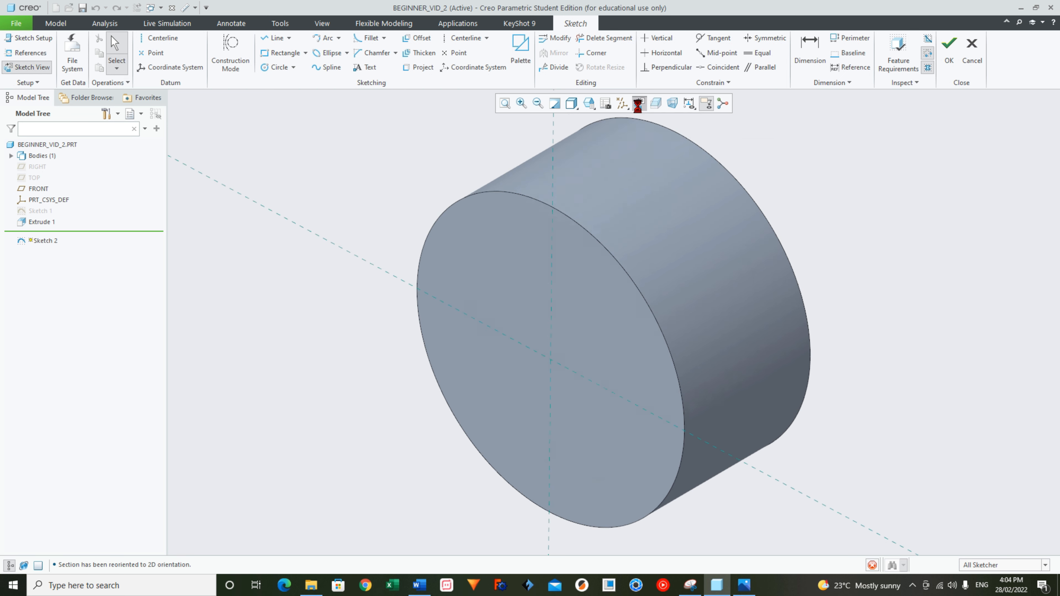
{"action": "scroll", "coordinate": [624, 207], "scroll_direction": "down", "scroll_amount": 3}
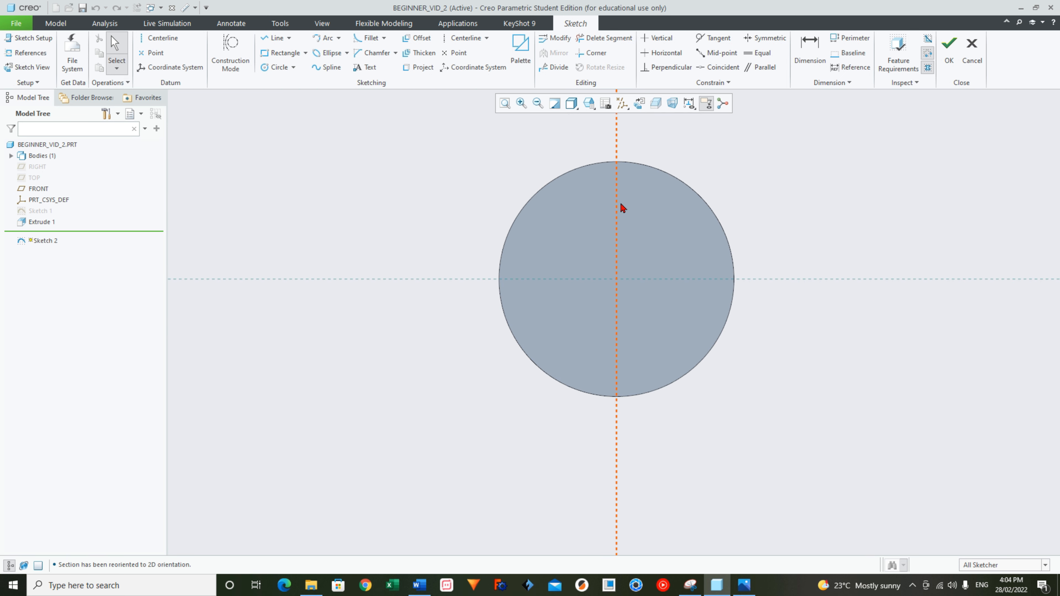
{"action": "left_click", "coordinate": [277, 67]}
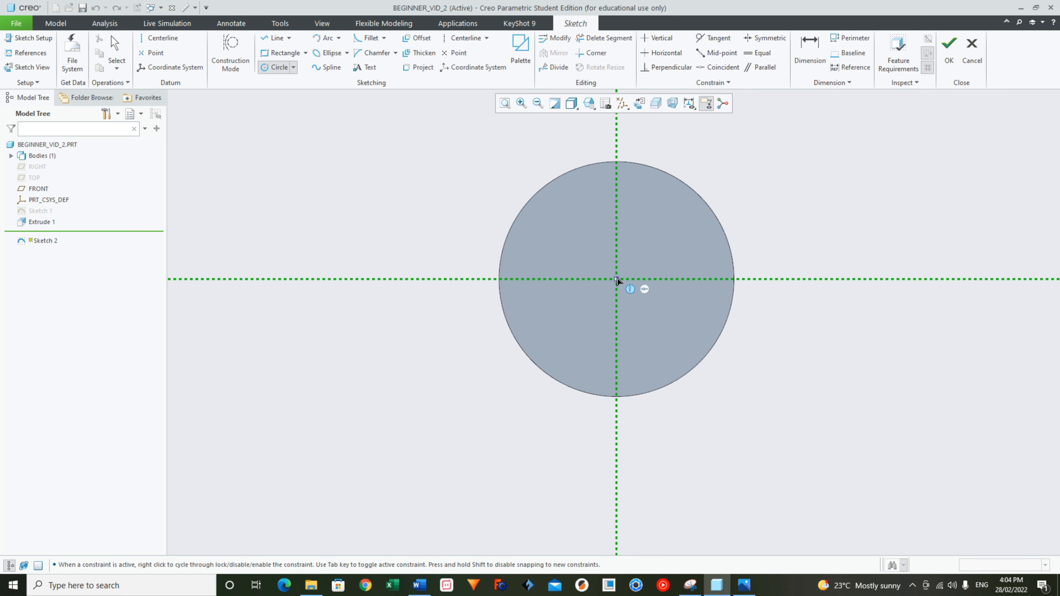
{"action": "left_click", "coordinate": [654, 333]}
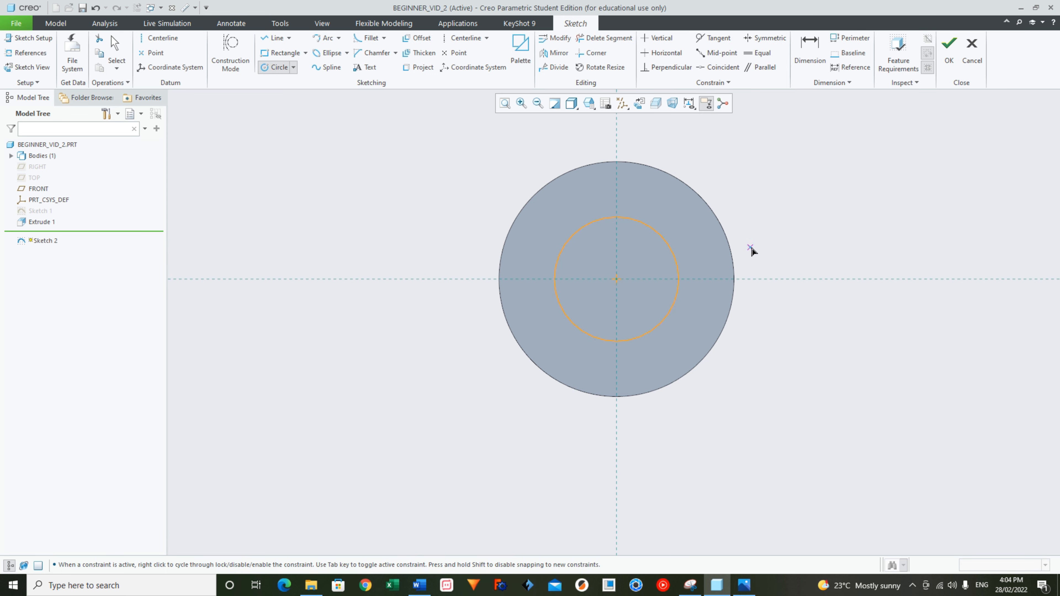
{"action": "middle_click", "coordinate": [762, 249]}
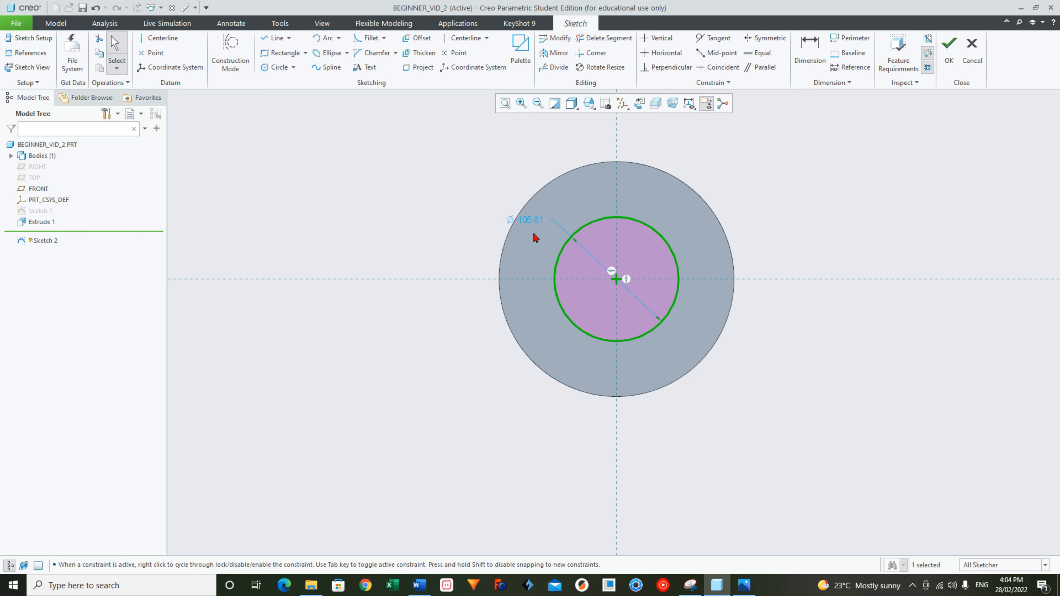
Set the sketched circle's diameter to 100 and complete the sketch.
{"action": "double_click", "coordinate": [533, 223]}
{"action": "type", "text": "100"}
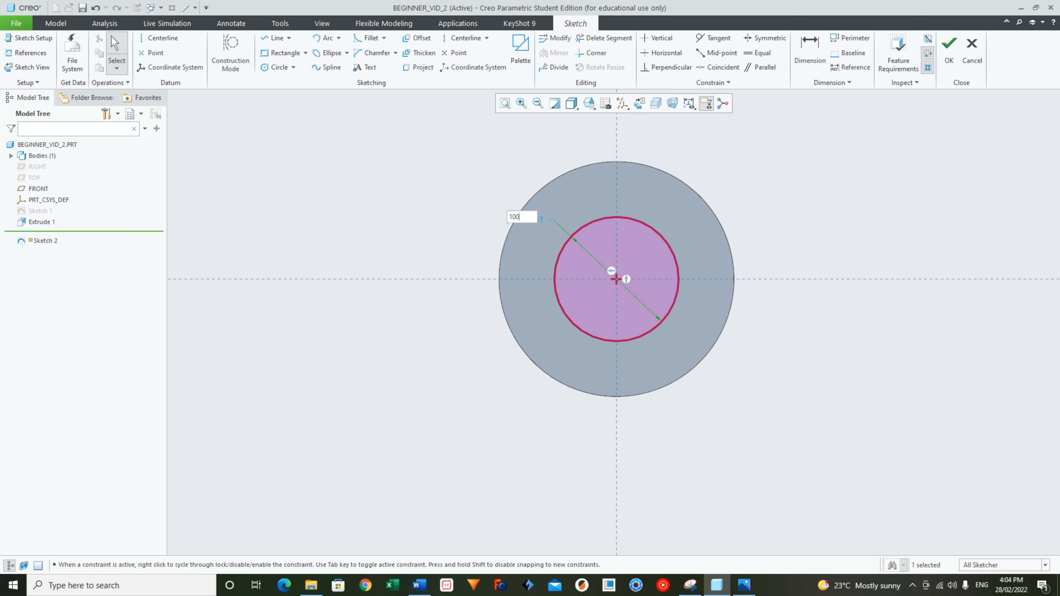
{"action": "key", "text": "Return"}
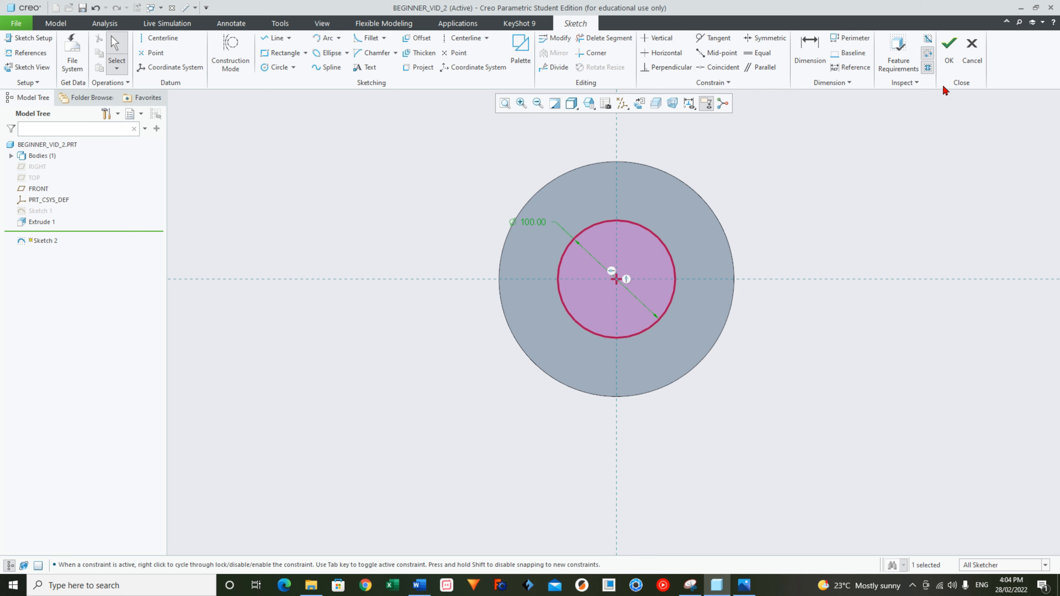
{"action": "left_click", "coordinate": [948, 59]}
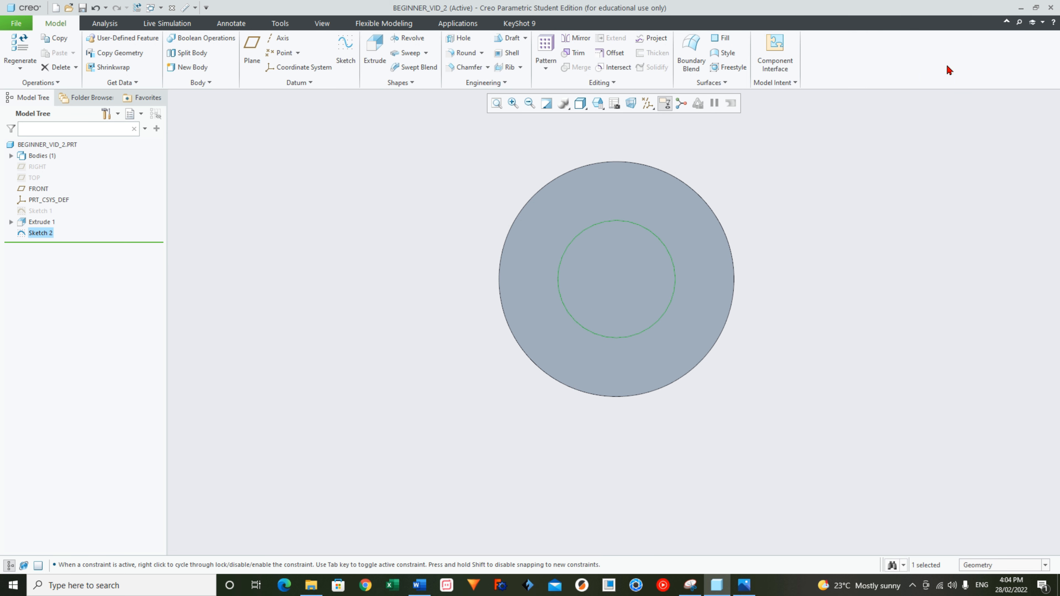
Extrude the 100-diameter circle outward from the end face as a solid with a depth of 100.
{"action": "left_click", "coordinate": [598, 110]}
{"action": "left_click", "coordinate": [604, 119]}
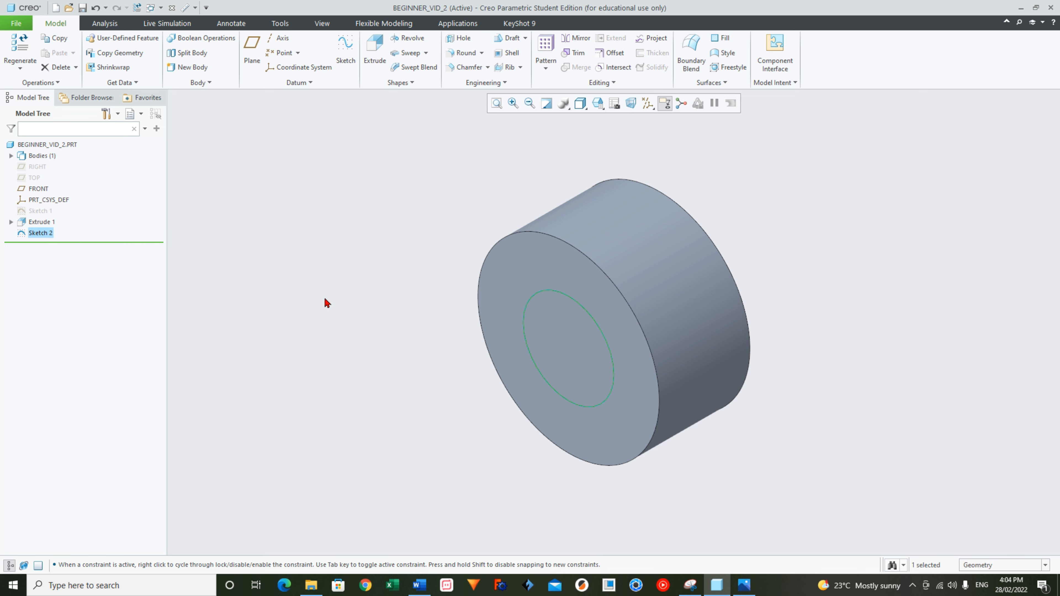
{"action": "left_click", "coordinate": [373, 62]}
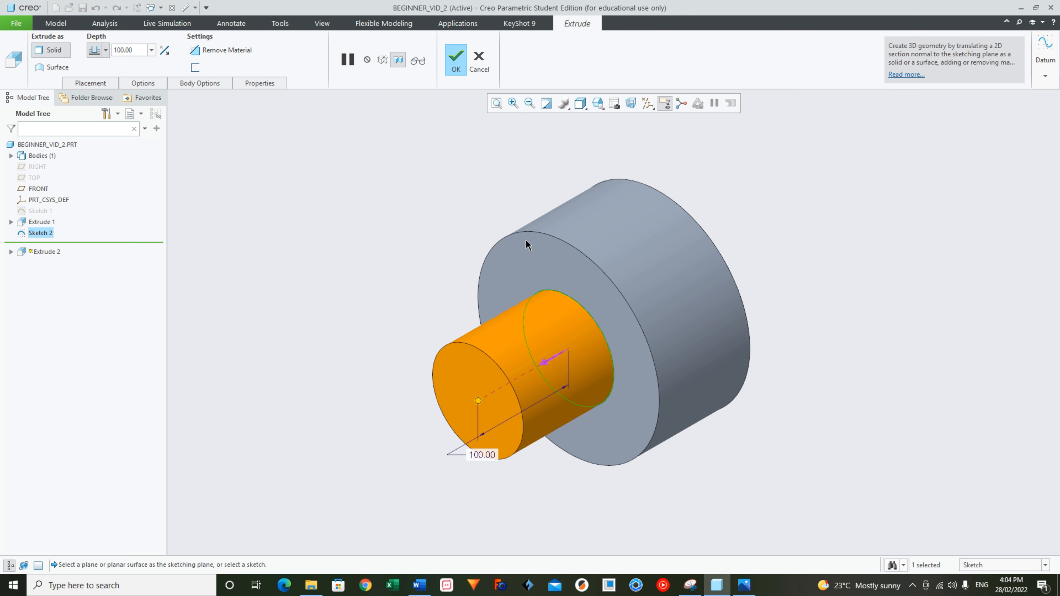
{"action": "left_click", "coordinate": [454, 65]}
{"action": "left_click", "coordinate": [454, 293]}
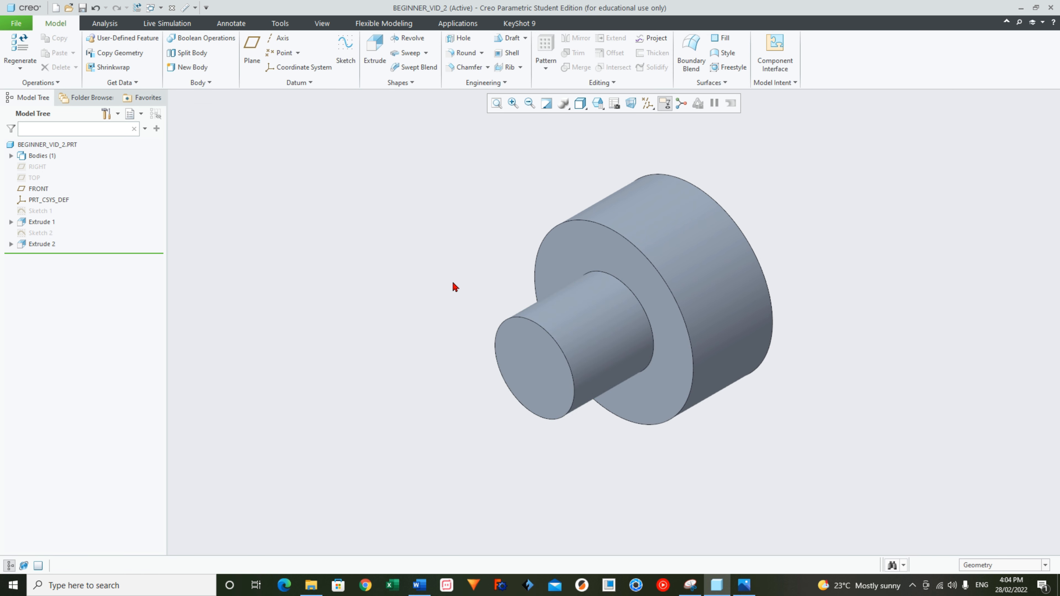
Turn on the datum plane display to show the FRONT plane through the model.
{"action": "left_click", "coordinate": [646, 112]}
{"action": "left_click", "coordinate": [672, 166]}
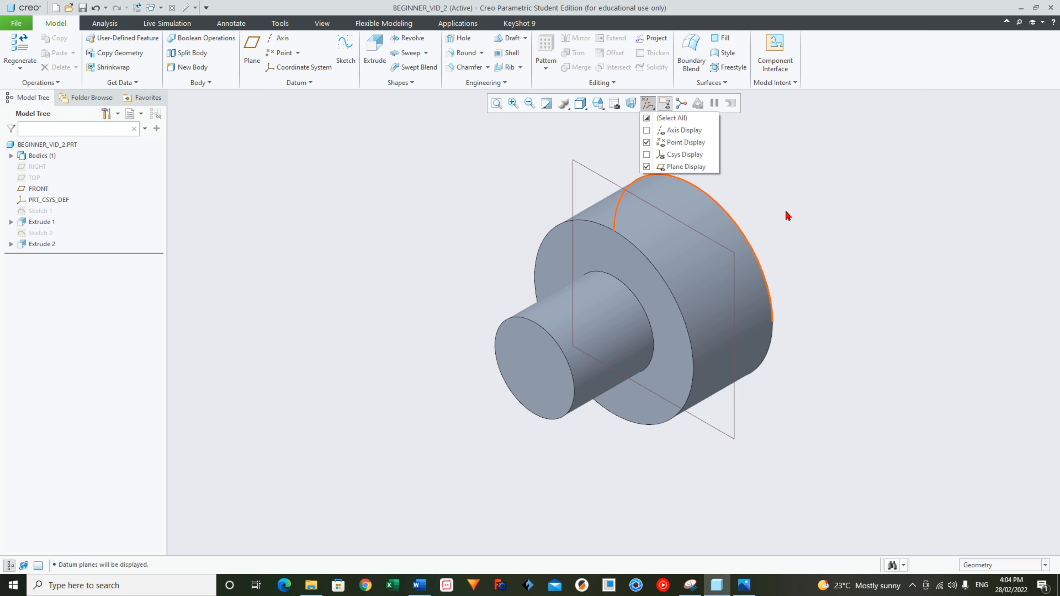
{"action": "left_click", "coordinate": [798, 218]}
{"action": "scroll", "coordinate": [519, 321], "scroll_direction": "up", "scroll_amount": 2}
{"action": "scroll", "coordinate": [701, 251], "scroll_direction": "down", "scroll_amount": 1}
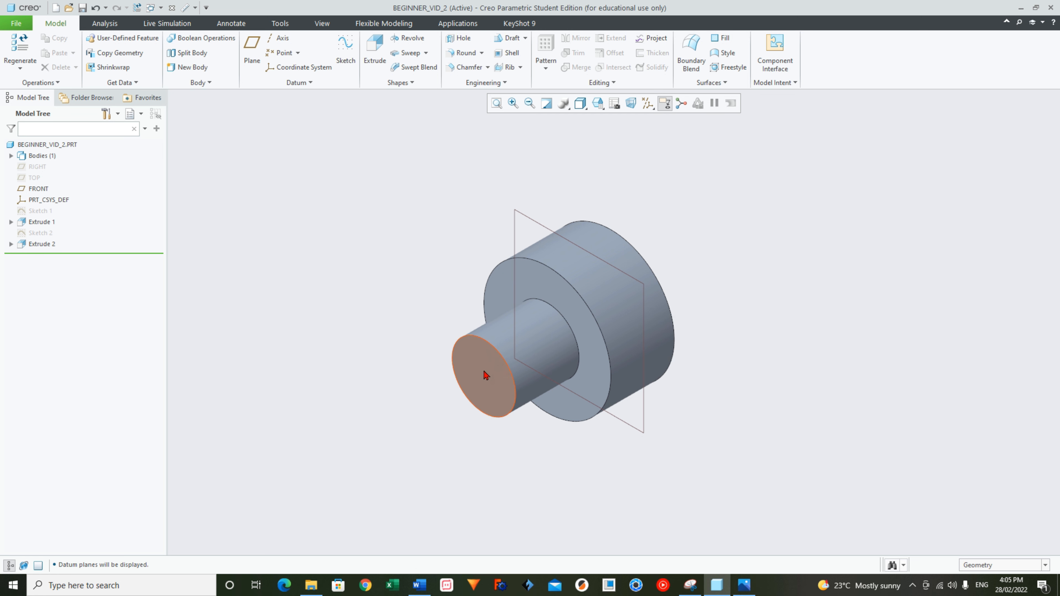
Mirror the smaller cylinder about the FRONT plane and check the copy against that plane.
{"action": "left_click", "coordinate": [42, 245]}
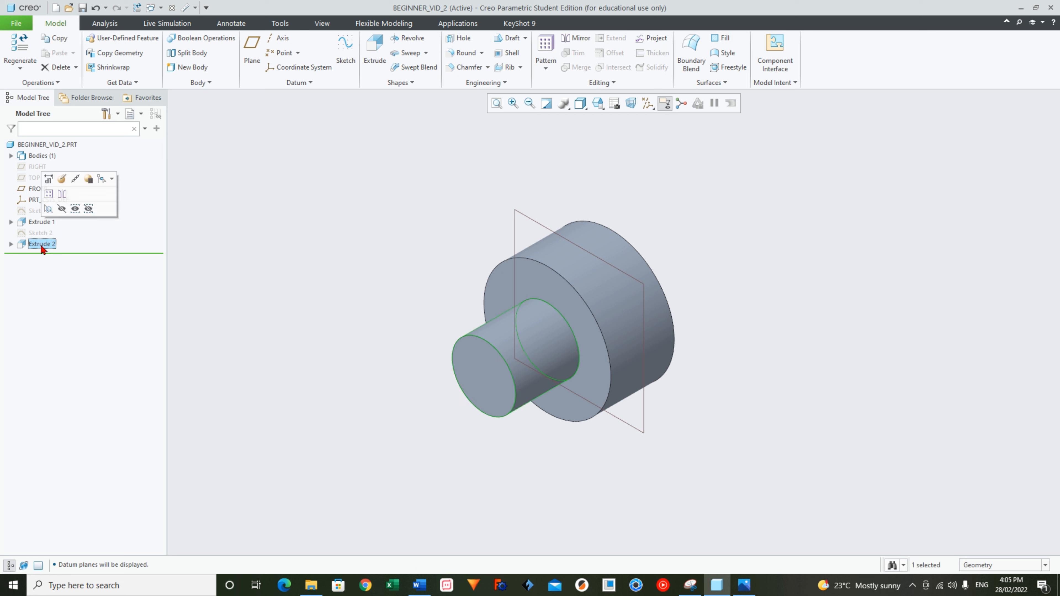
{"action": "left_click", "coordinate": [575, 38]}
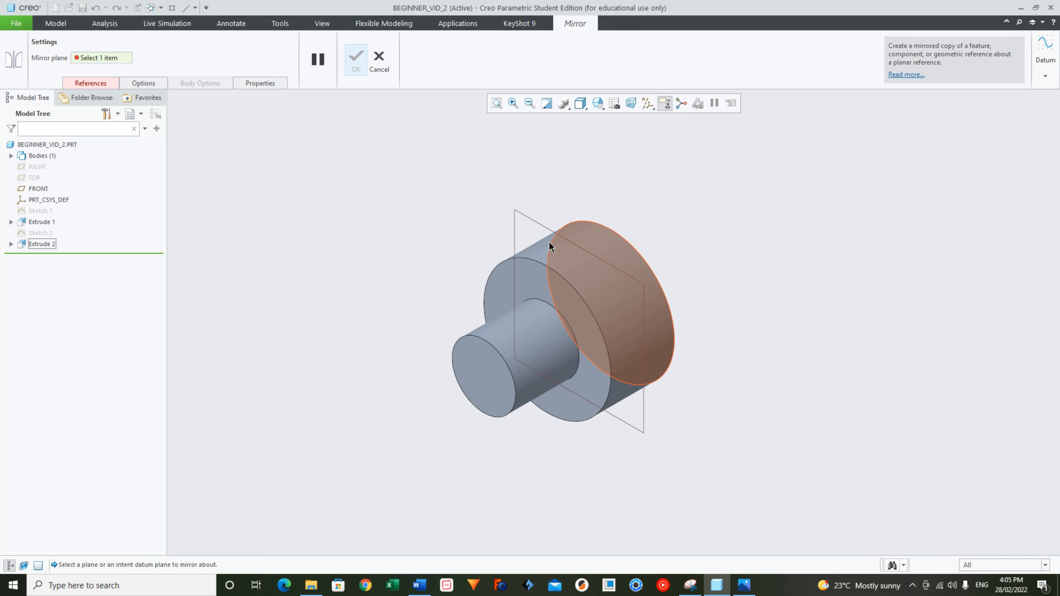
{"action": "left_click", "coordinate": [522, 215]}
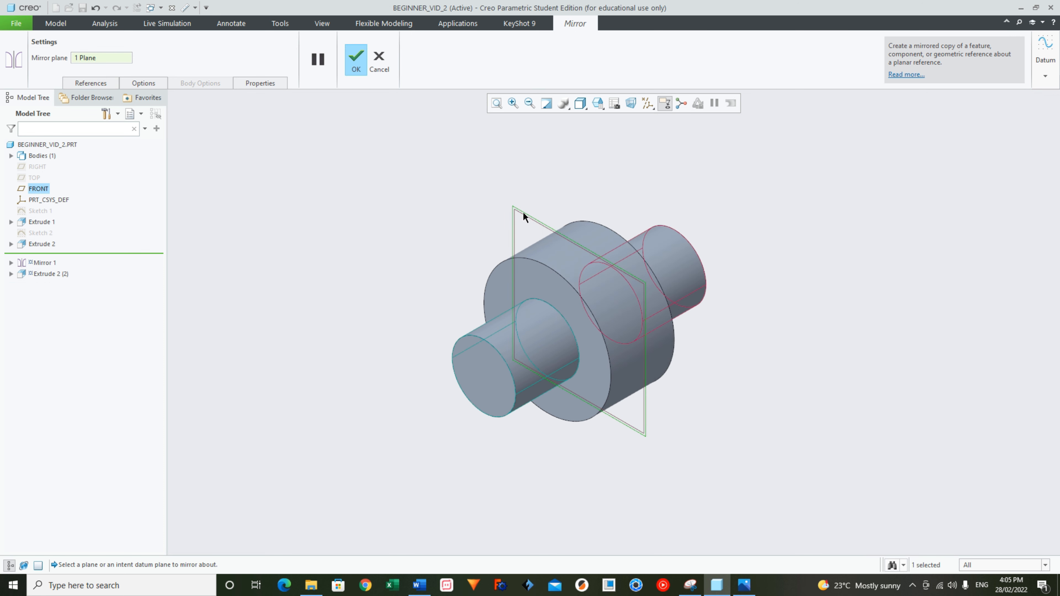
{"action": "mouse_move", "coordinate": [702, 382]}
{"action": "middle_mouse_down"}
{"action": "mouse_move", "coordinate": [693, 365]}
{"action": "mouse_move", "coordinate": [697, 378]}
{"action": "mouse_move", "coordinate": [643, 362]}
{"action": "mouse_move", "coordinate": [703, 367]}
{"action": "mouse_move", "coordinate": [701, 379]}
{"action": "mouse_move", "coordinate": [700, 360]}
{"action": "mouse_move", "coordinate": [703, 381]}
{"action": "middle_mouse_up"}
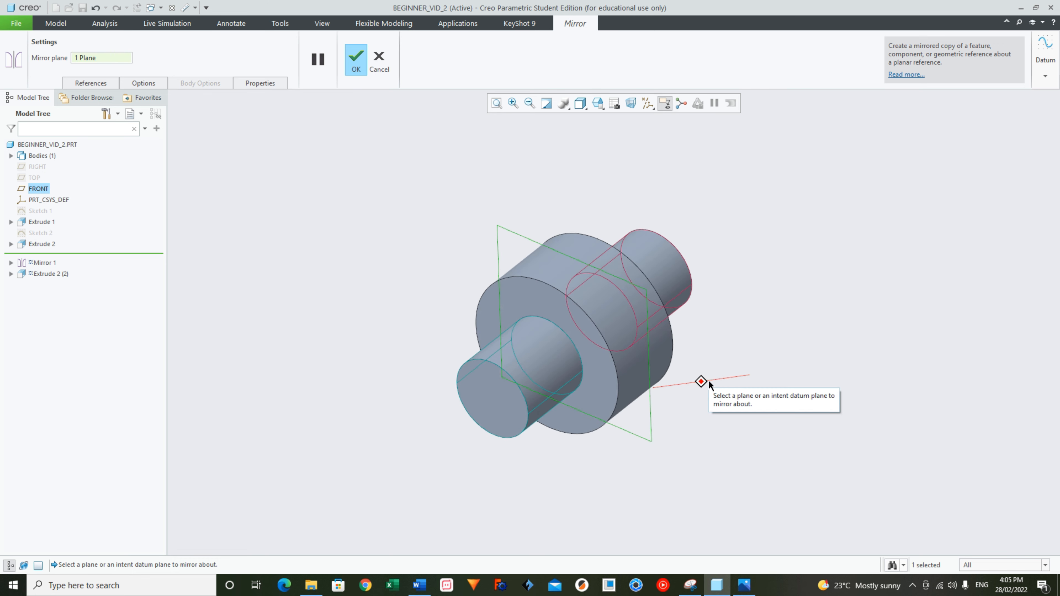
{"action": "left_click", "coordinate": [357, 68]}
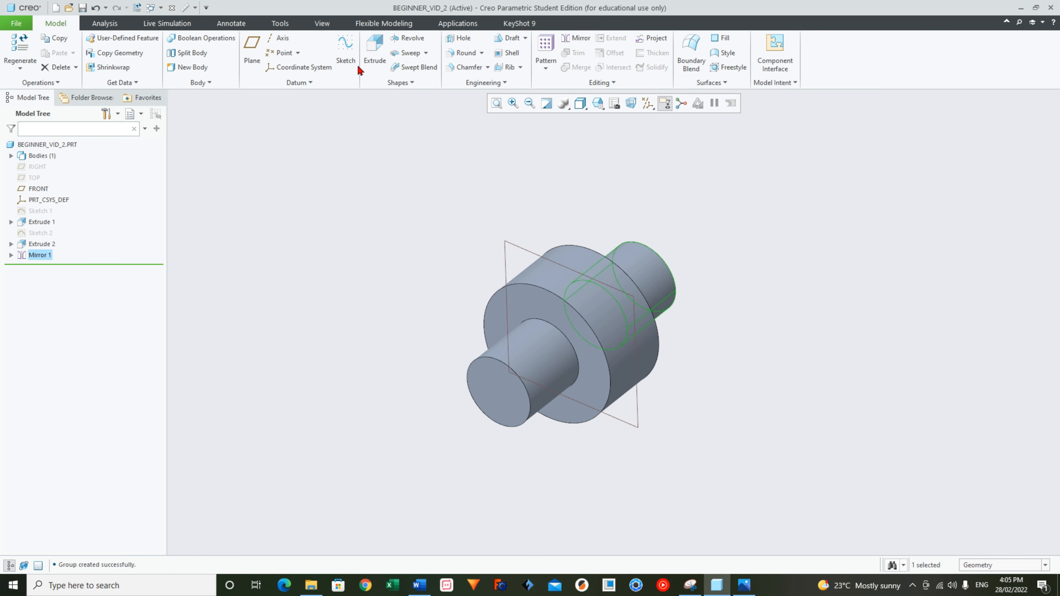
{"action": "middle_click_drag", "start_coordinate": [537, 313], "coordinate": [581, 325]}
{"action": "scroll", "coordinate": [622, 304], "scroll_direction": "up", "scroll_amount": 2}
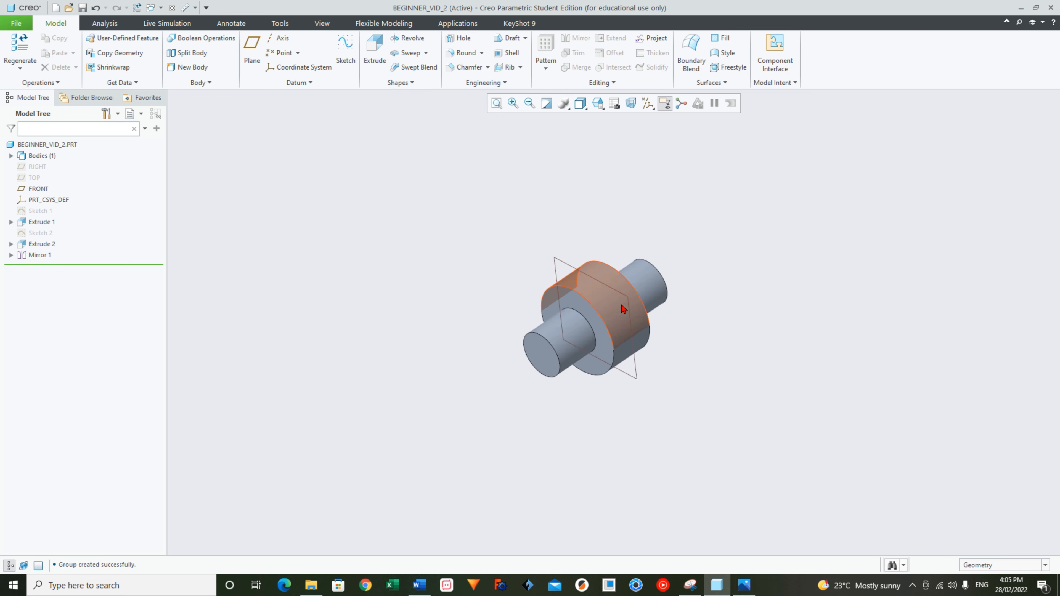
{"action": "scroll", "coordinate": [617, 313], "scroll_direction": "down", "scroll_amount": 3}
{"action": "left_click", "coordinate": [512, 222]}
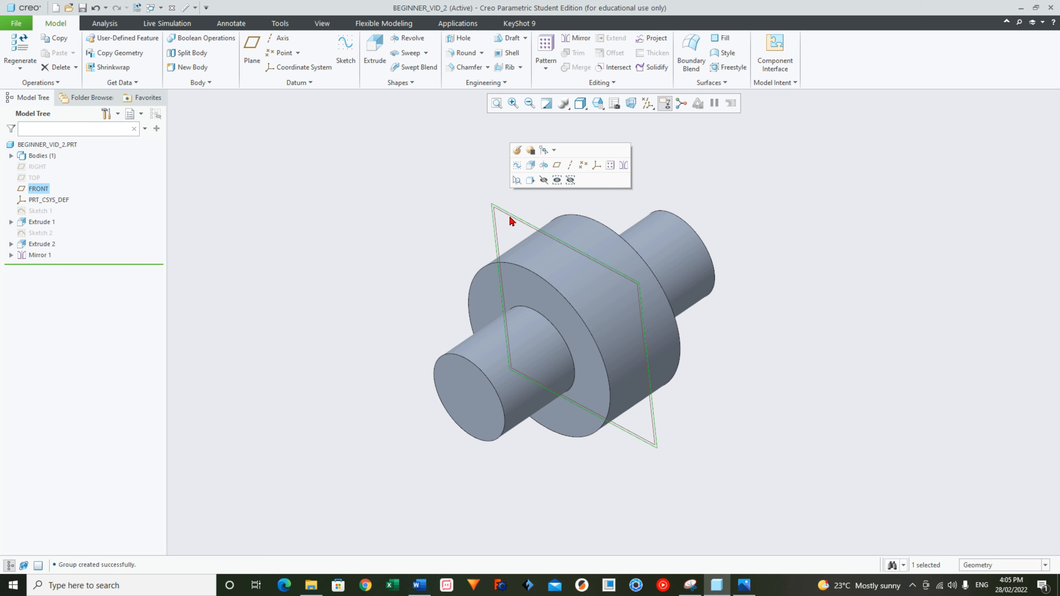
Redefine the large cylinder's extrusion to extend 100 to one side of the FRONT plane only.
{"action": "left_click", "coordinate": [41, 224]}
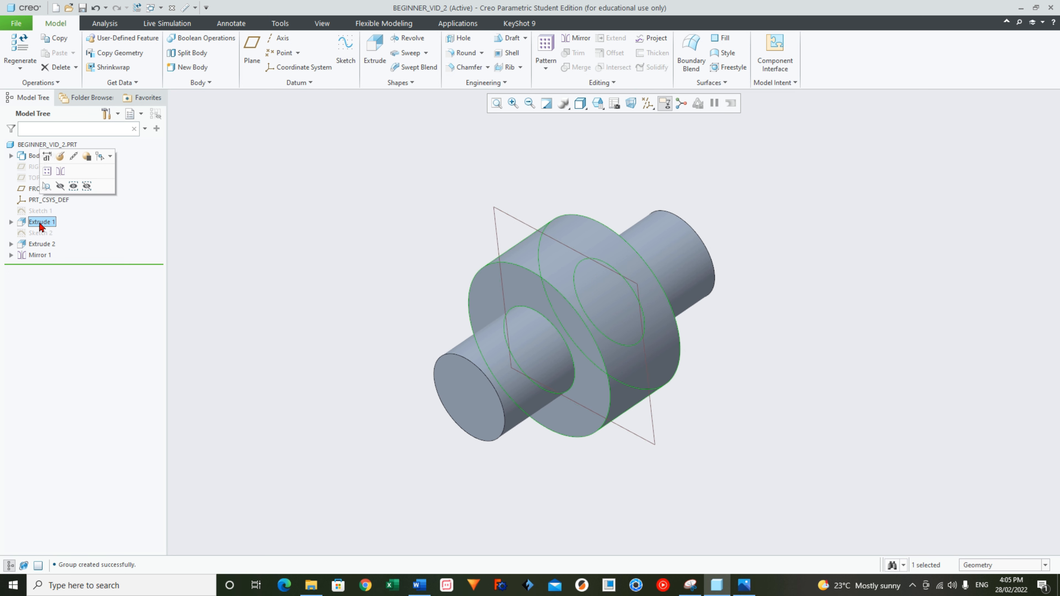
{"action": "left_click", "coordinate": [60, 159]}
{"action": "left_click", "coordinate": [106, 51]}
{"action": "left_click", "coordinate": [95, 68]}
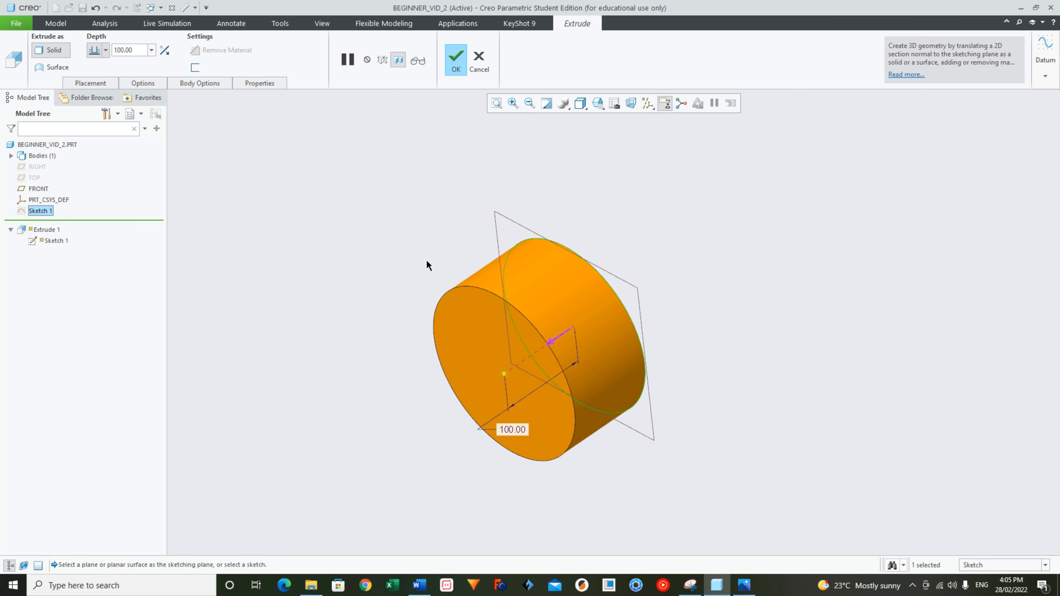
{"action": "left_click", "coordinate": [455, 67]}
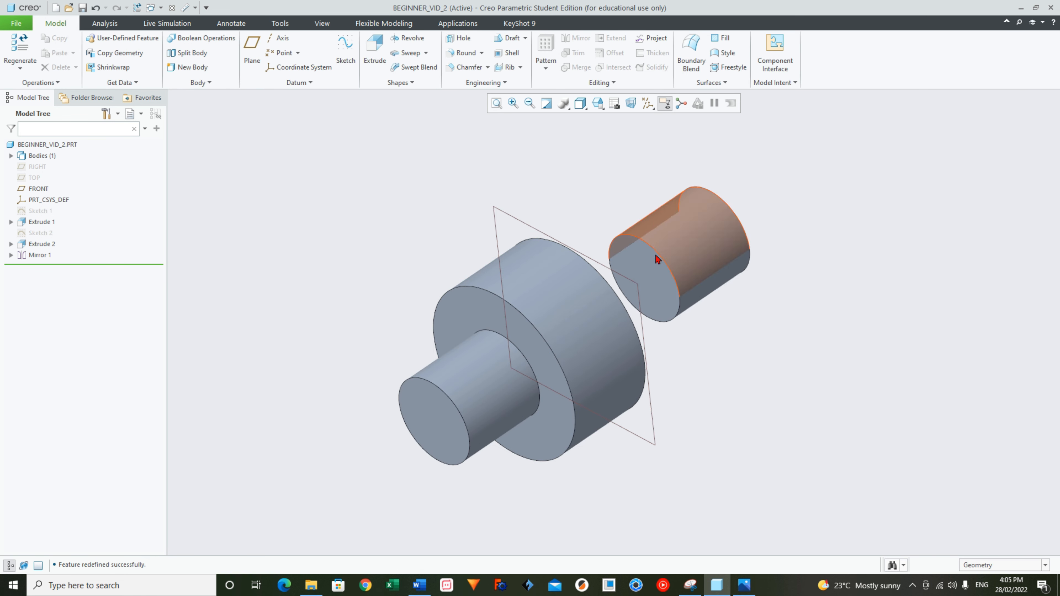
Examine how the mirrored cylinder sits relative to the FRONT plane and the large cylinder, in a side view and in 3D.
{"action": "left_click", "coordinate": [507, 217]}
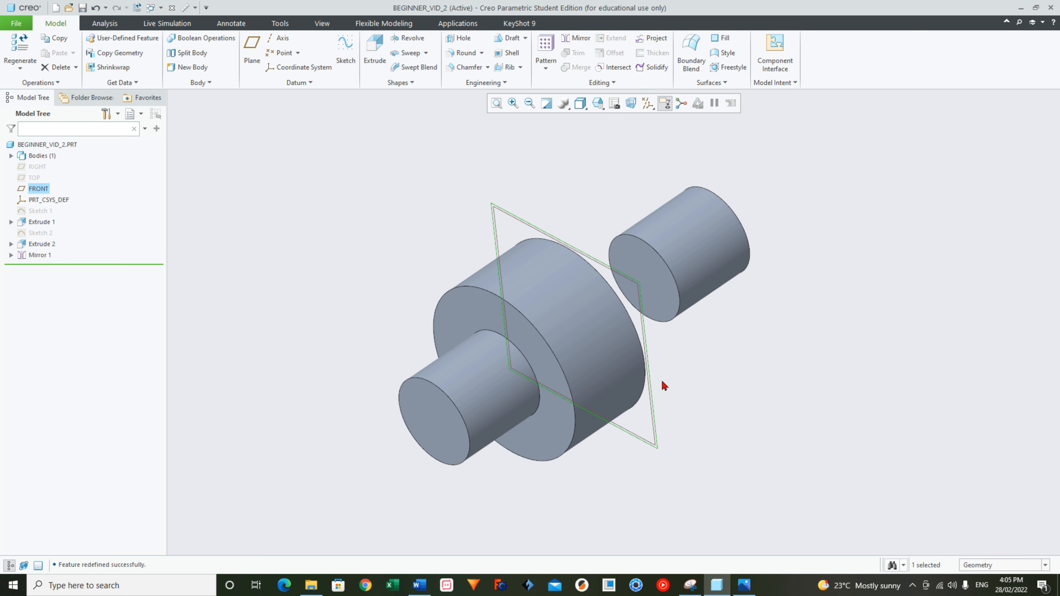
{"action": "left_click", "coordinate": [597, 103]}
{"action": "left_click", "coordinate": [622, 167]}
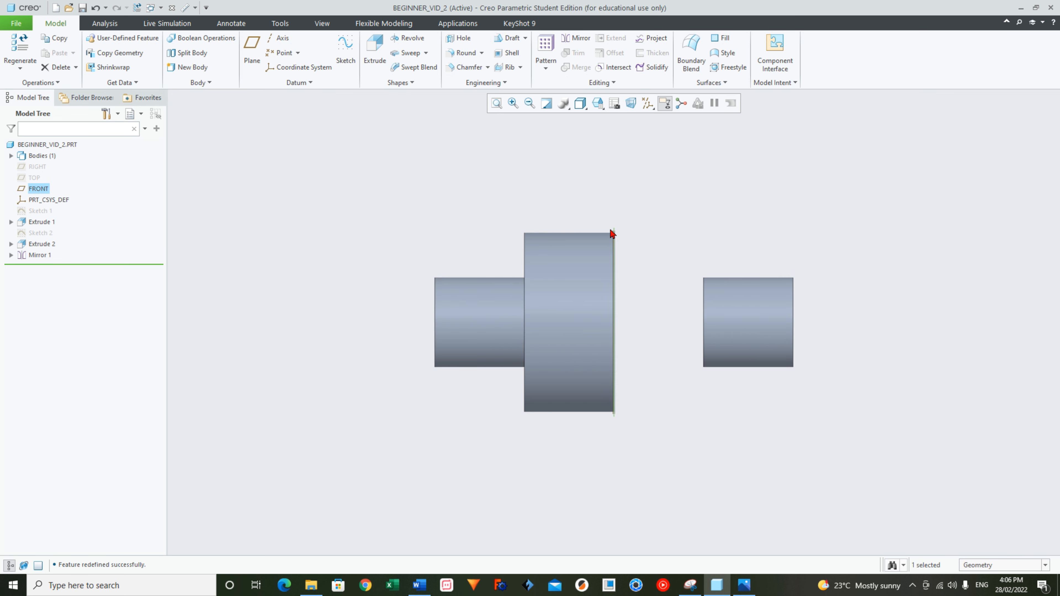
{"action": "middle_click_drag", "start_coordinate": [580, 302], "coordinate": [610, 293]}
{"action": "scroll", "coordinate": [685, 204], "scroll_direction": "down", "scroll_amount": 3}
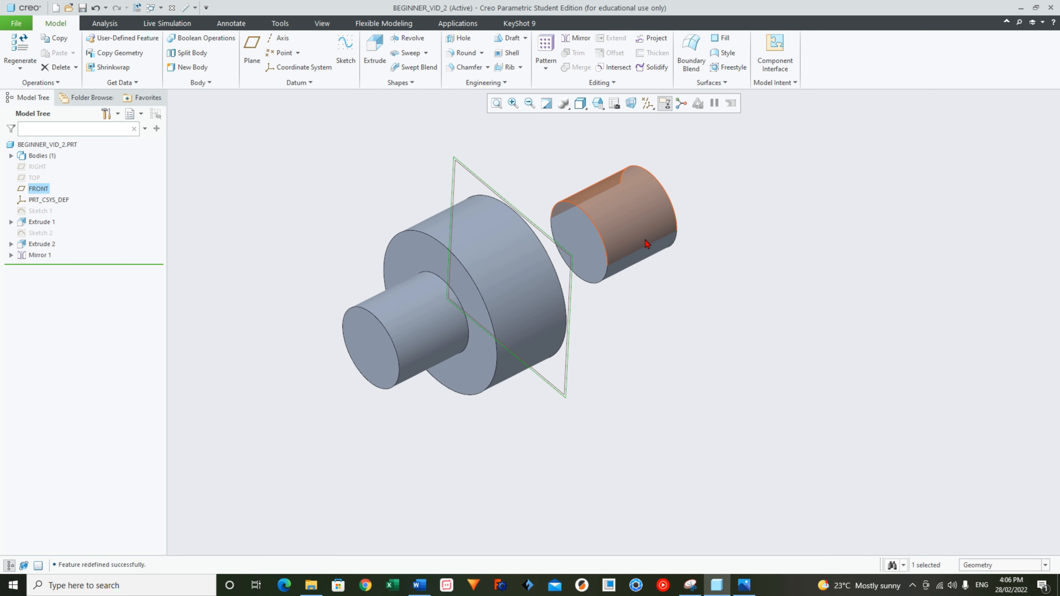
{"action": "middle_click_drag", "start_coordinate": [524, 257], "coordinate": [493, 271]}
Redefine the large cylinder's extrusion as symmetric about the FRONT plane with a depth of 100, and restore the standard orientation.
{"action": "left_click", "coordinate": [42, 224]}
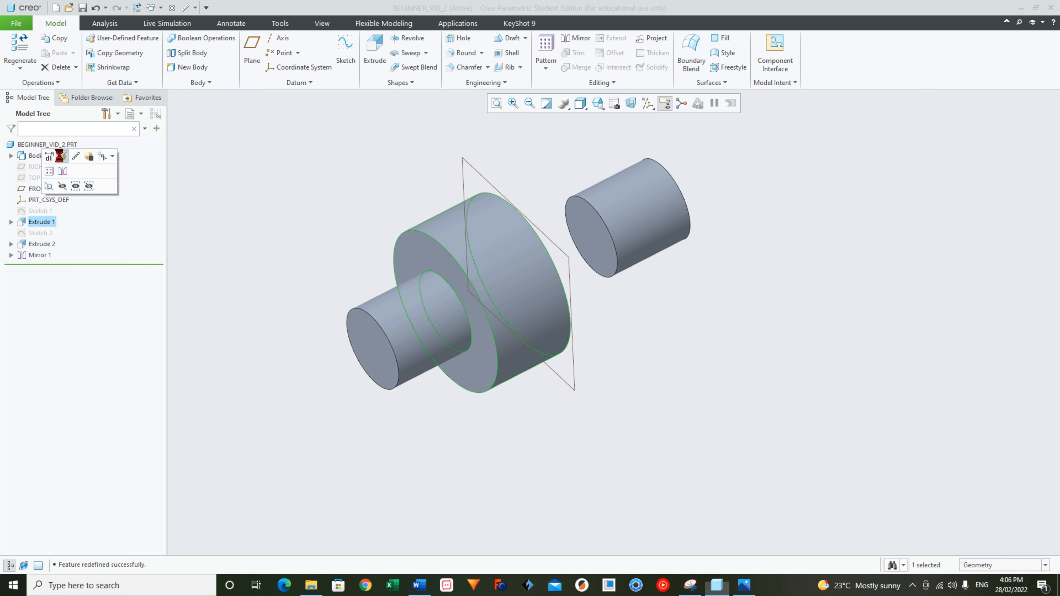
{"action": "left_click", "coordinate": [62, 157]}
{"action": "left_click", "coordinate": [106, 50]}
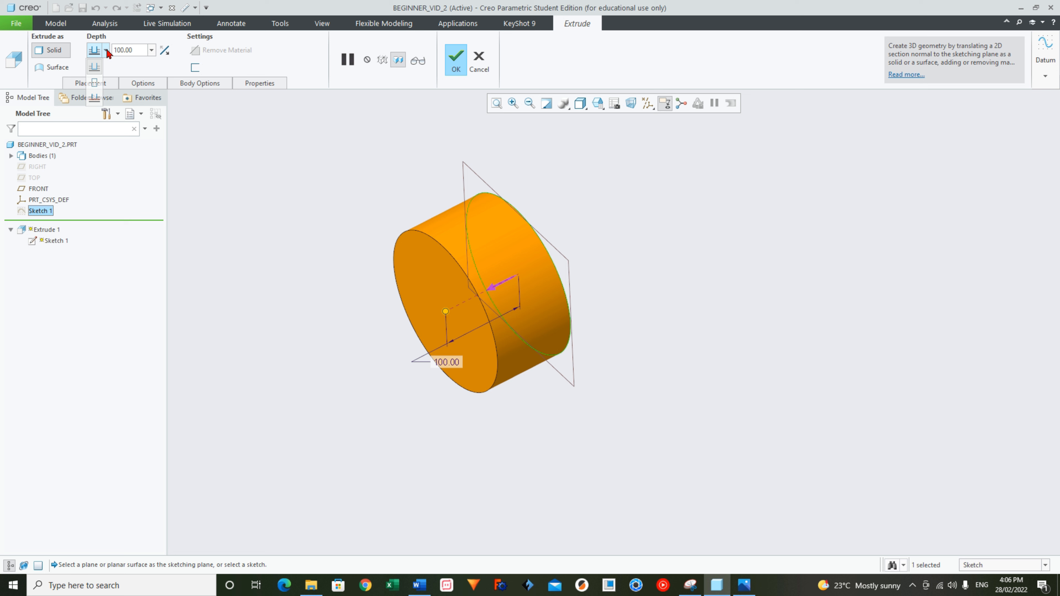
{"action": "left_click", "coordinate": [95, 83]}
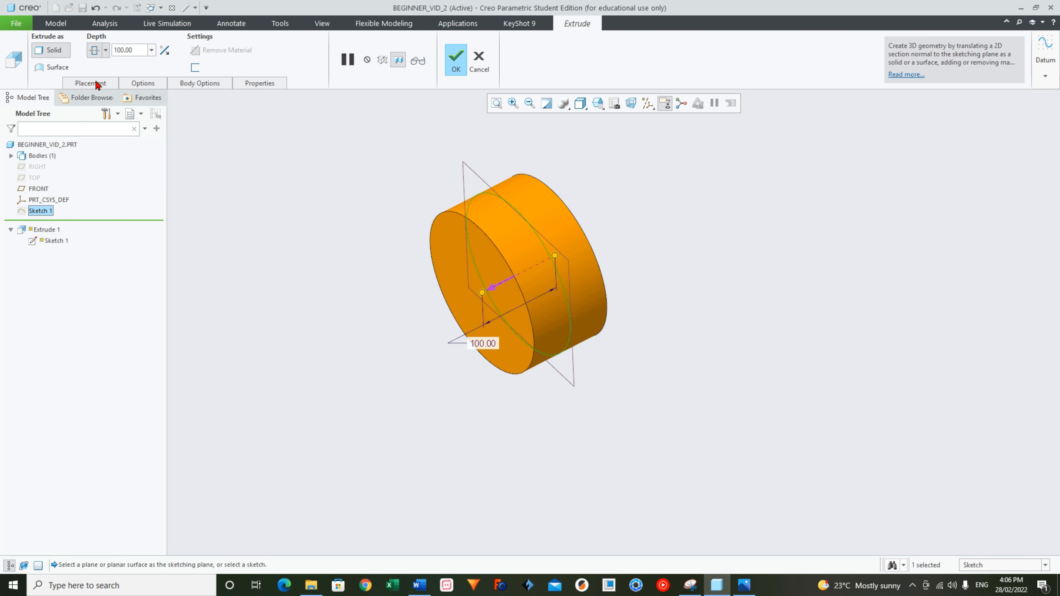
{"action": "left_click", "coordinate": [457, 69]}
{"action": "left_click", "coordinate": [594, 106]}
{"action": "left_click", "coordinate": [613, 122]}
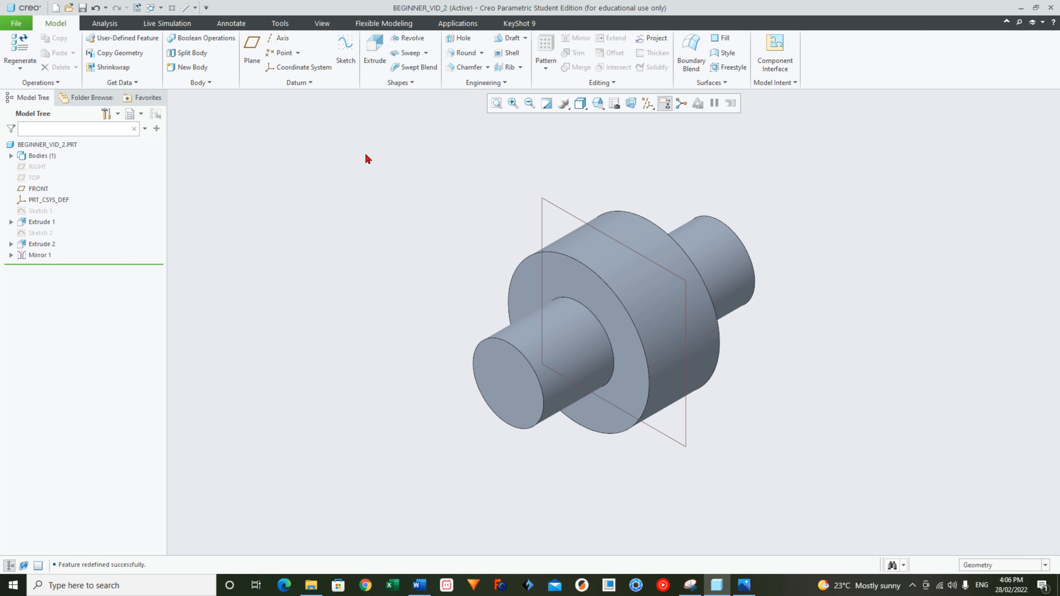
Review the symmetric depth option in the large cylinder's extrusion definition and inspect the finished model.
{"action": "left_click", "coordinate": [43, 225]}
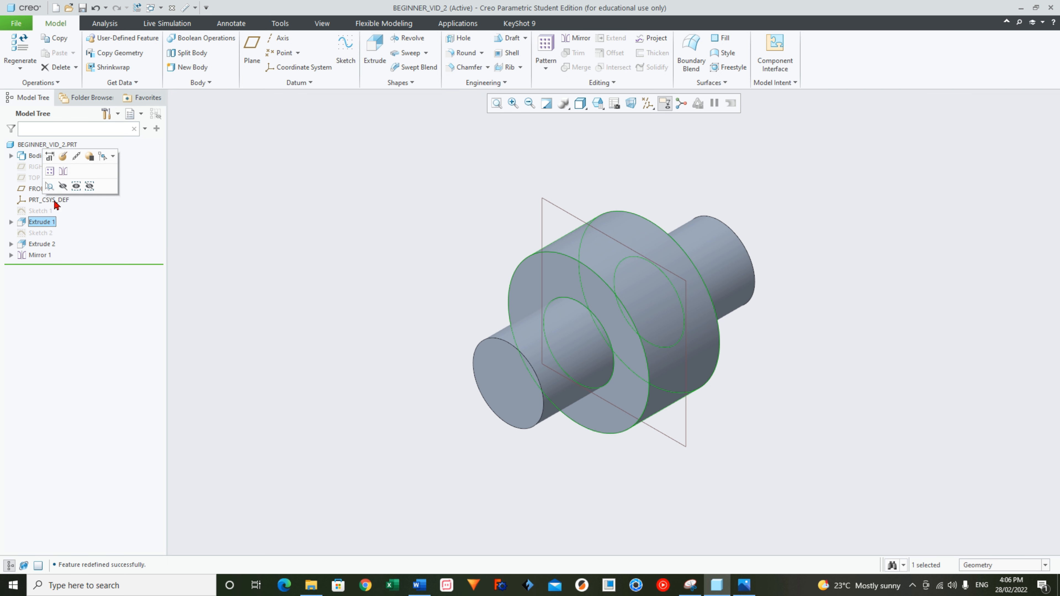
{"action": "left_click", "coordinate": [63, 160]}
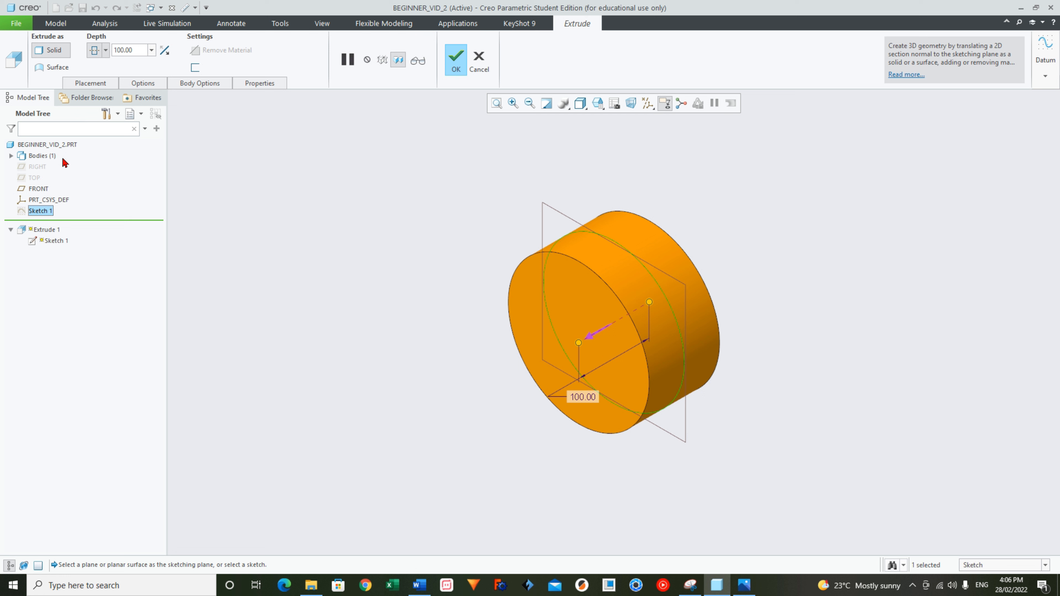
{"action": "left_click", "coordinate": [106, 51]}
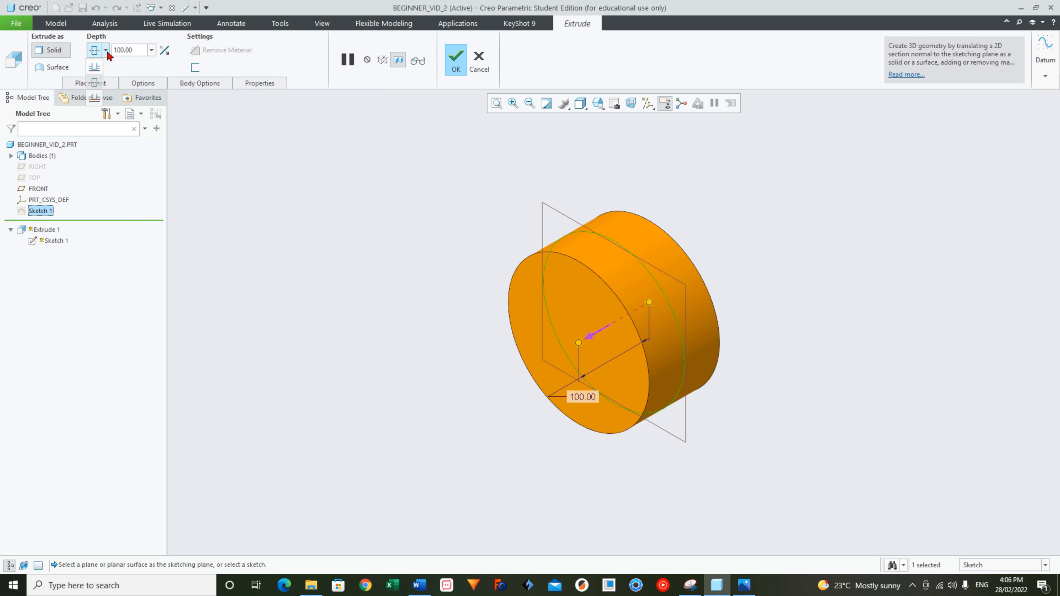
{"action": "left_click", "coordinate": [95, 84]}
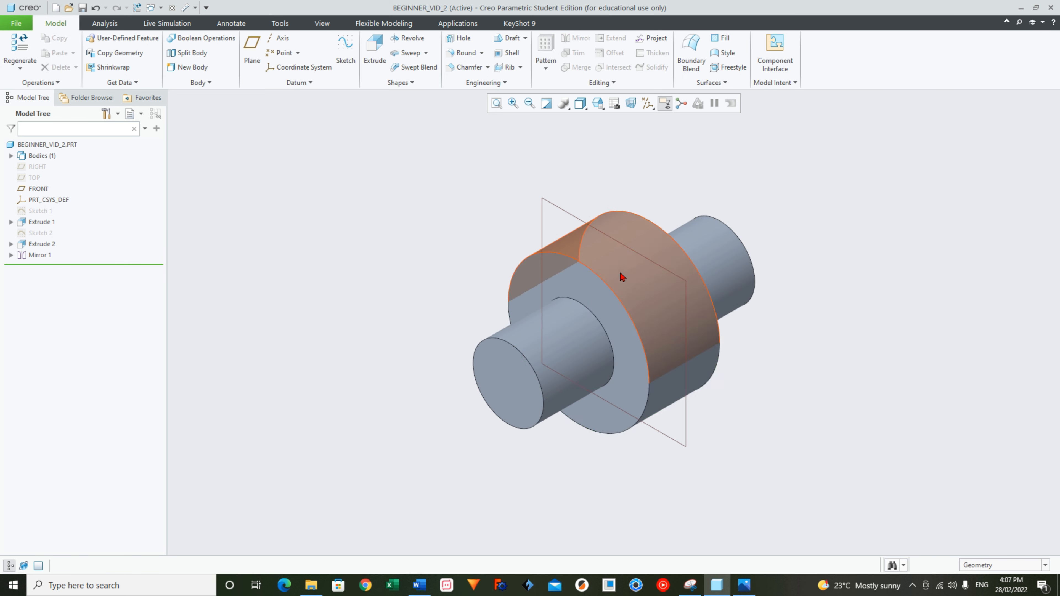
{"action": "scroll", "coordinate": [621, 271], "scroll_direction": "up", "scroll_amount": 2}
{"action": "scroll", "coordinate": [649, 282], "scroll_direction": "down", "scroll_amount": 1}
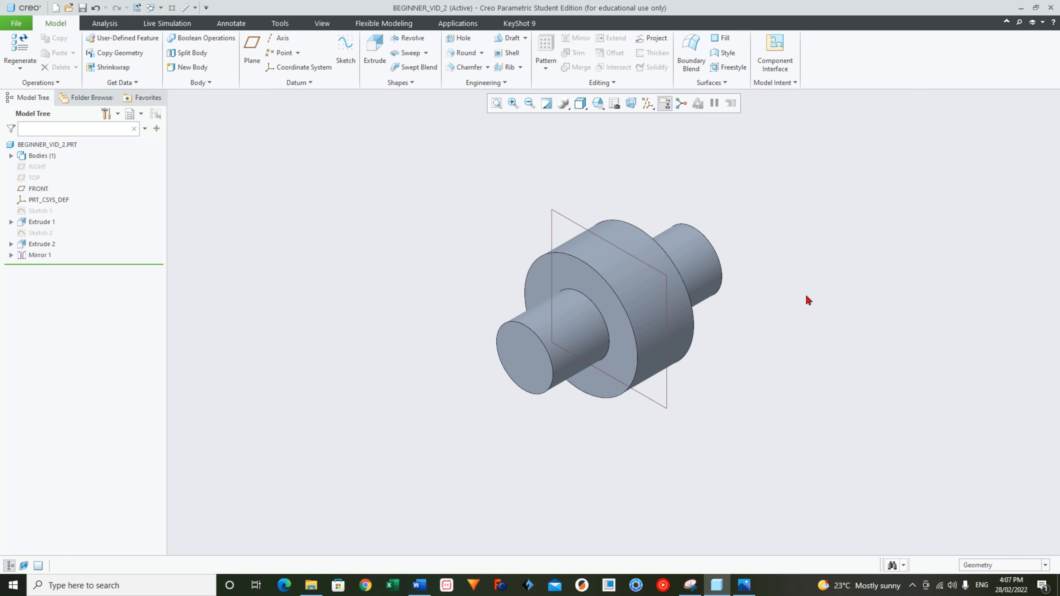
{"action": "scroll", "coordinate": [806, 296], "scroll_direction": "down", "scroll_amount": 1}
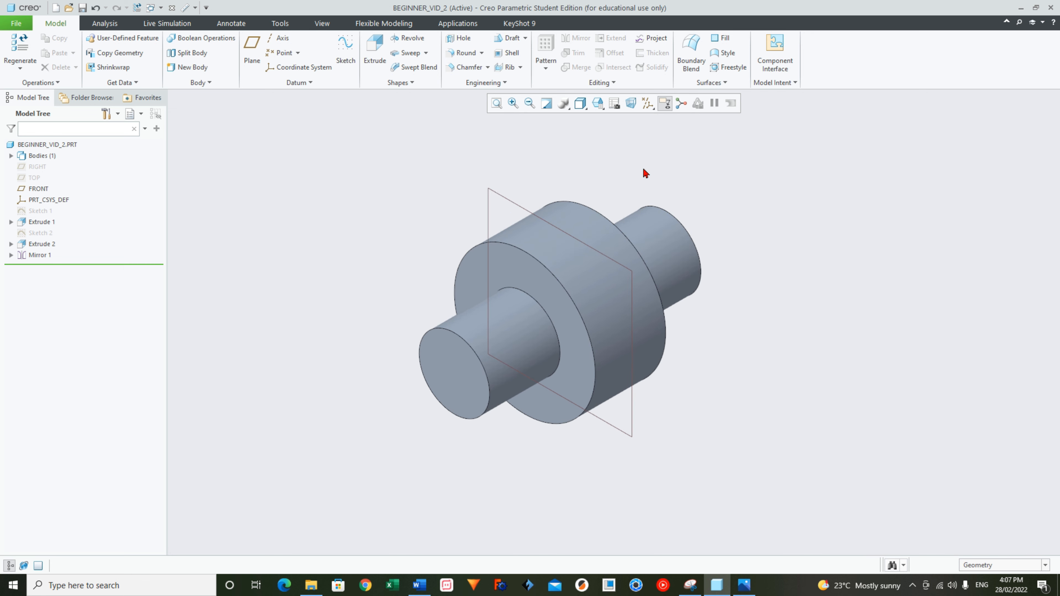